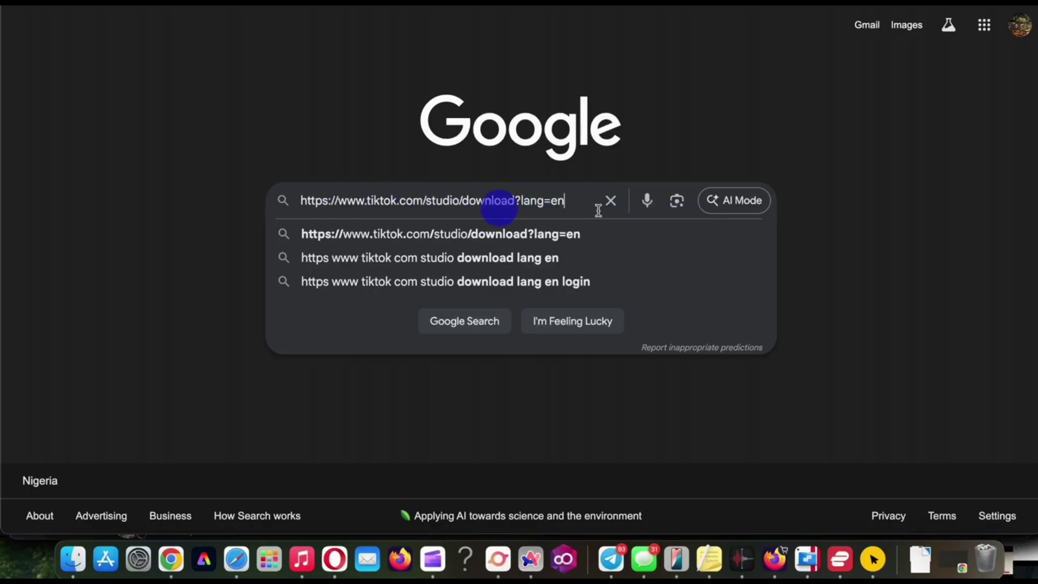
Step: Search Google for the tiktok.com/studio/download address and open the Download LIVE Studio result
key("BackSpace")
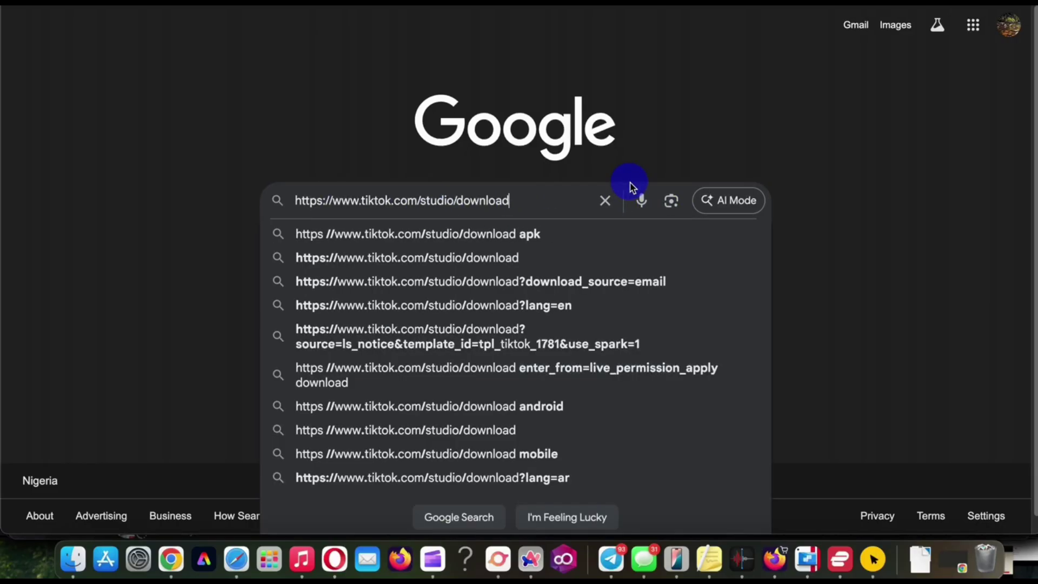
key("Return")
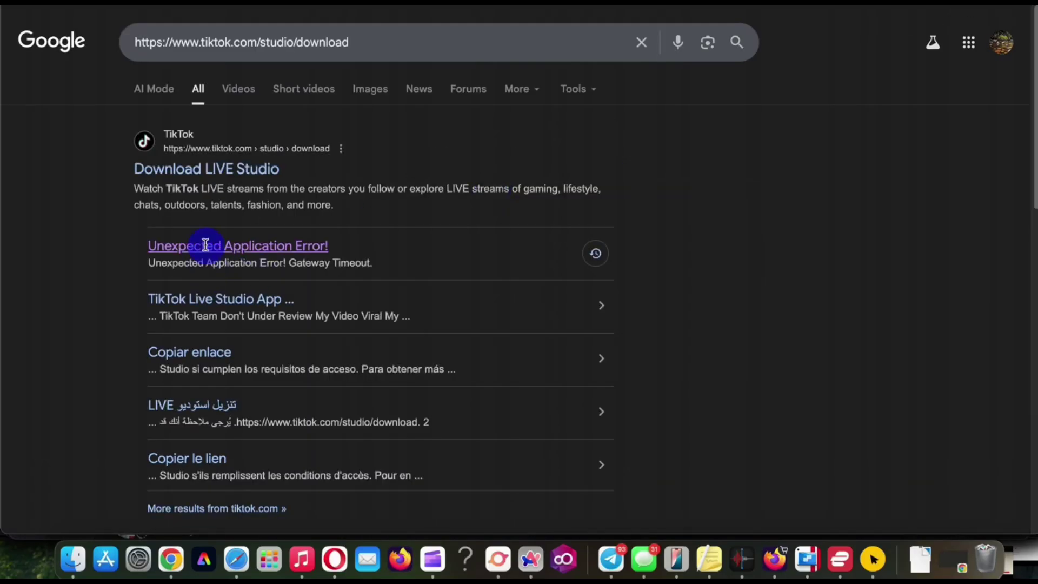
left_click(219, 167)
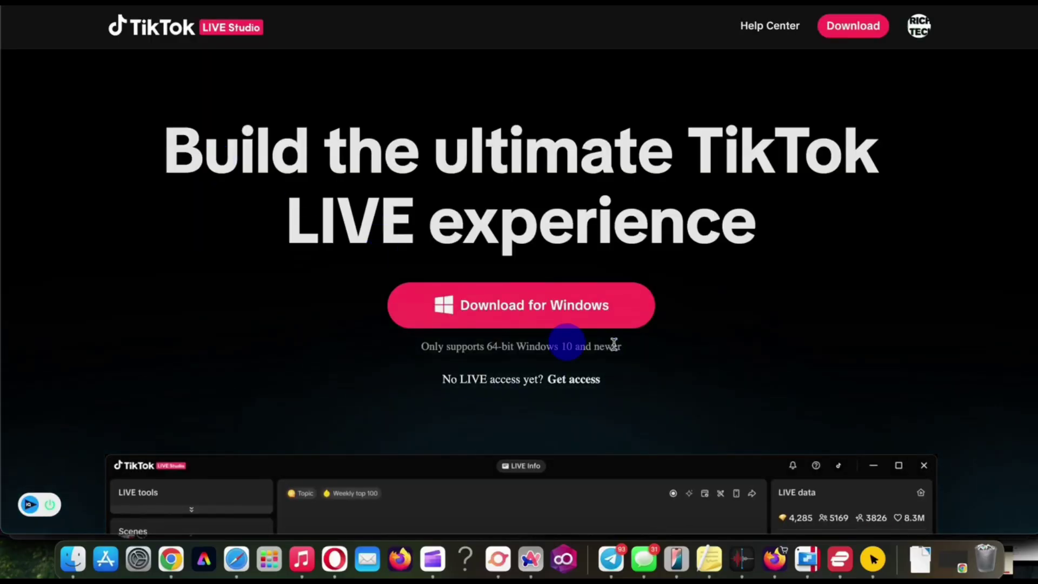
scroll(460, 414, "down", 3)
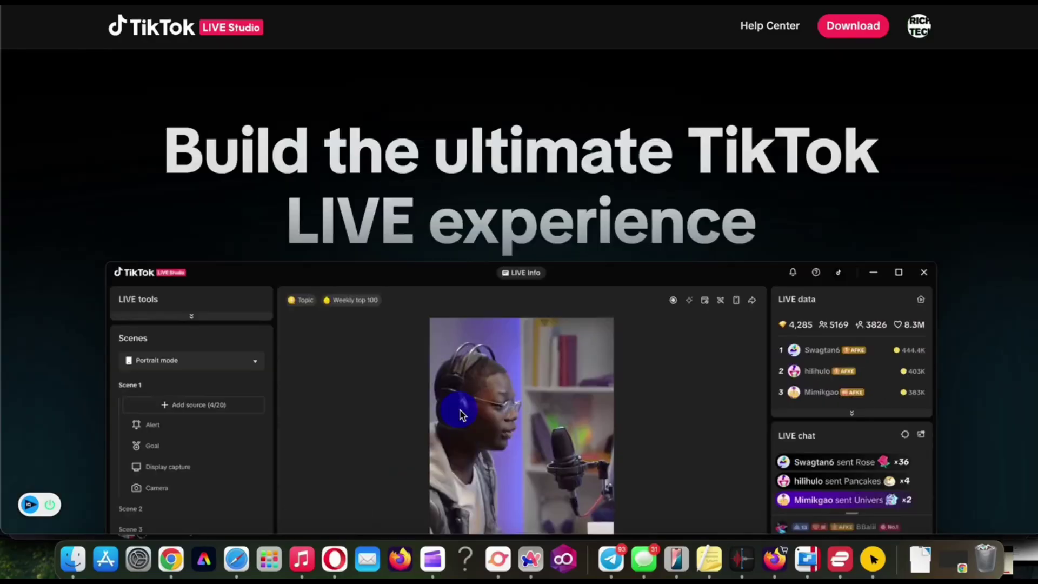
scroll(460, 414, "up", 3)
Step: Start connecting ExpressVPN to the USA - New York location
left_click(841, 561)
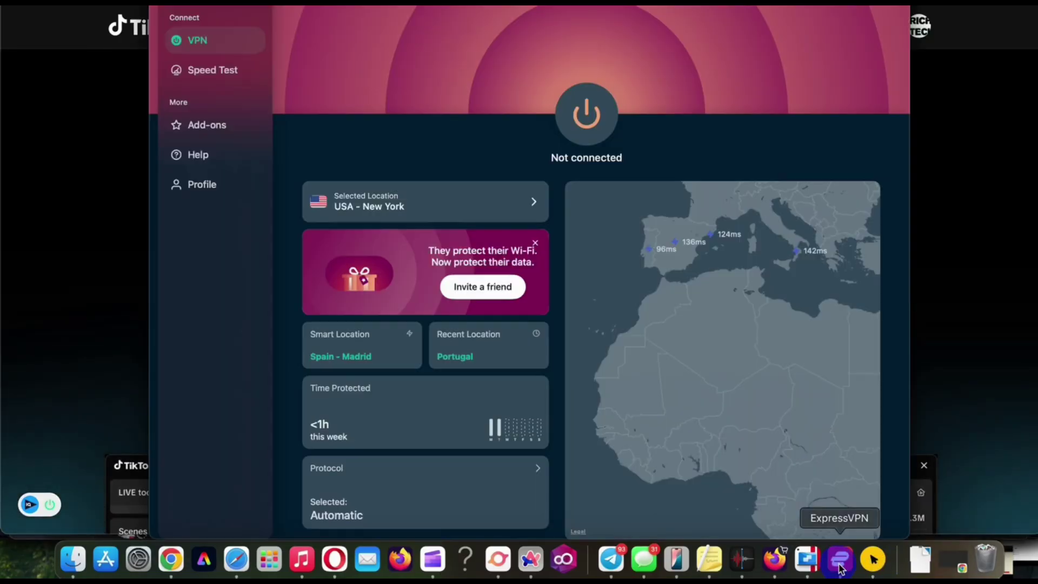
left_click(533, 203)
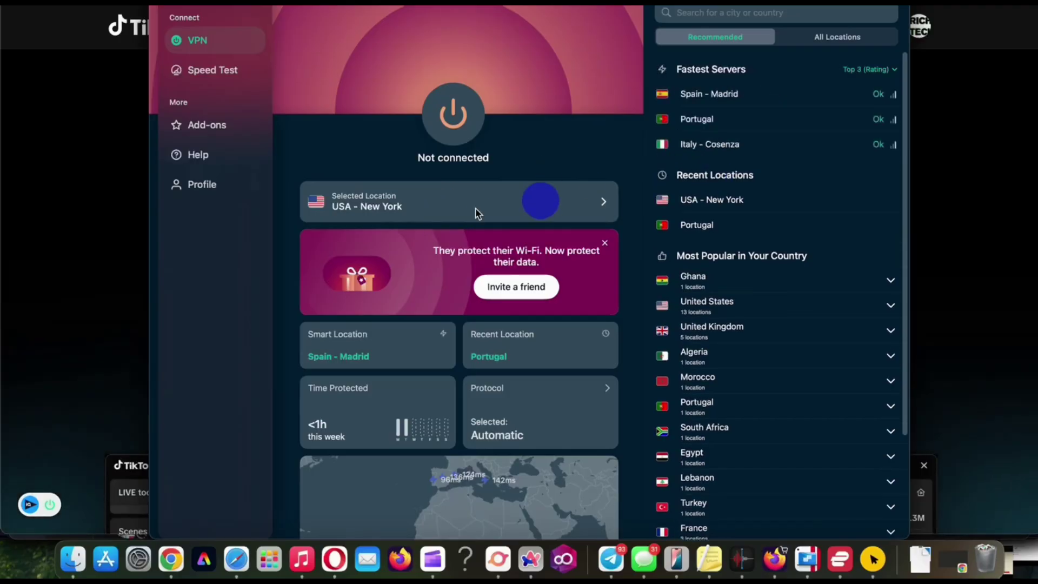
left_click(458, 130)
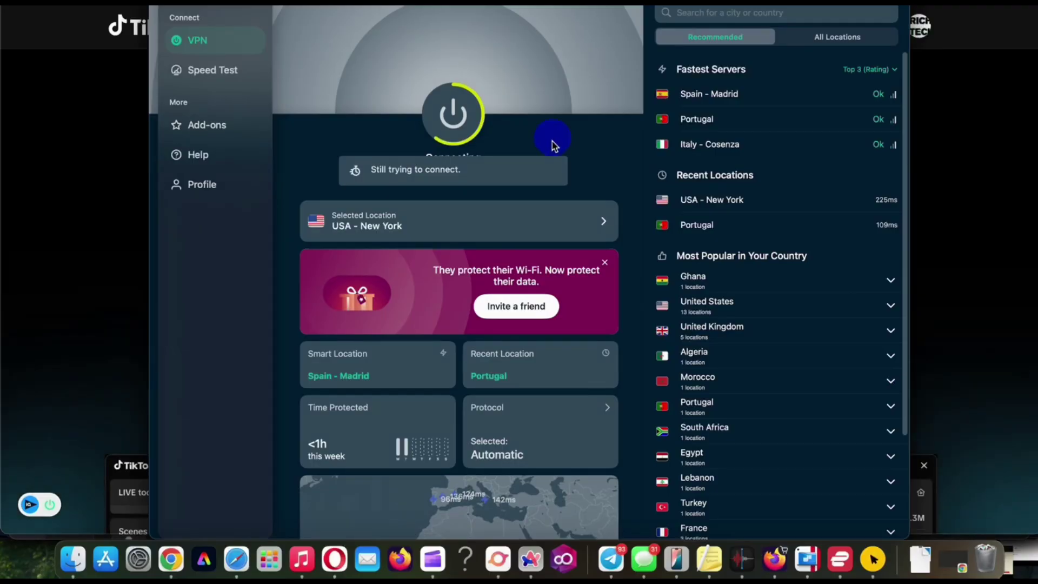
Step: Download the Apple silicon Mac build of LIVE Studio and open it from download history
left_click(50, 258)
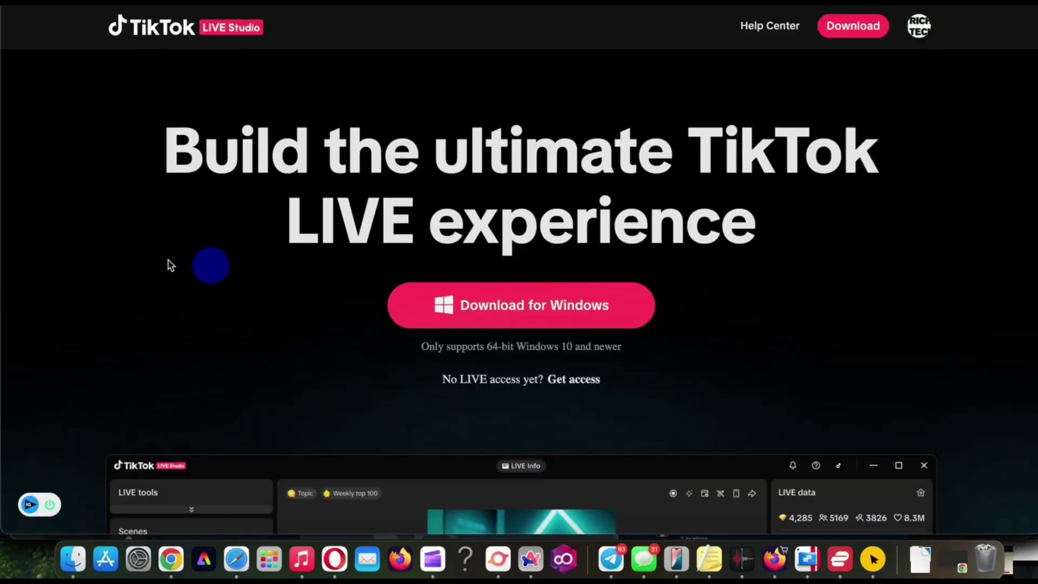
left_click(75, 8)
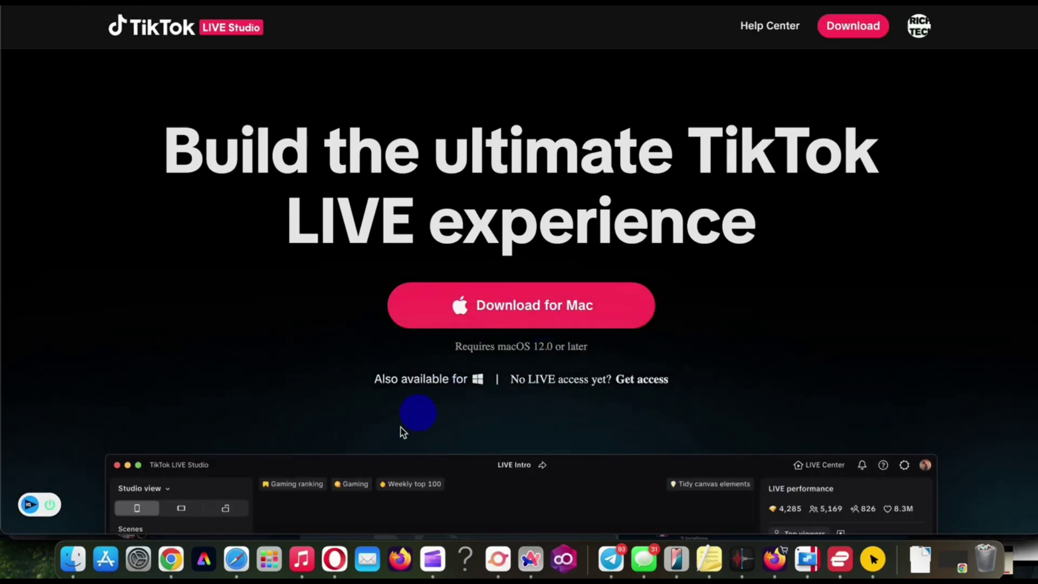
left_click(536, 313)
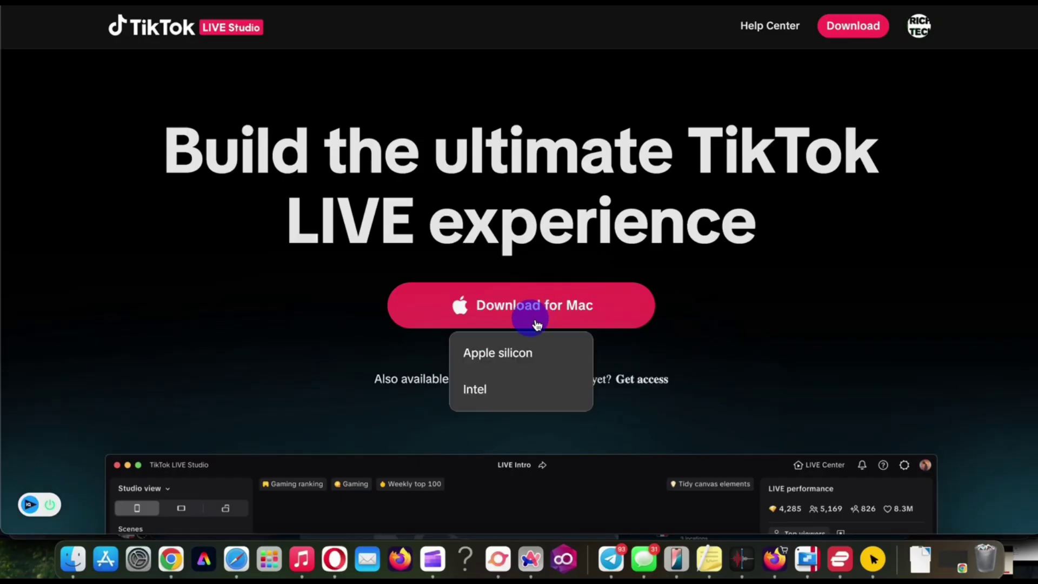
left_click(529, 364)
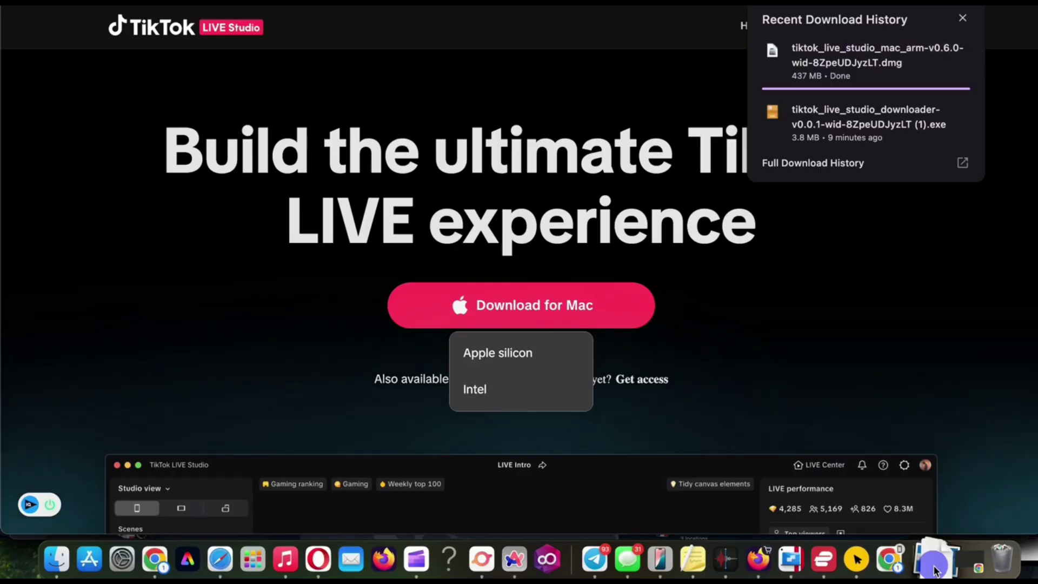
left_click(935, 564)
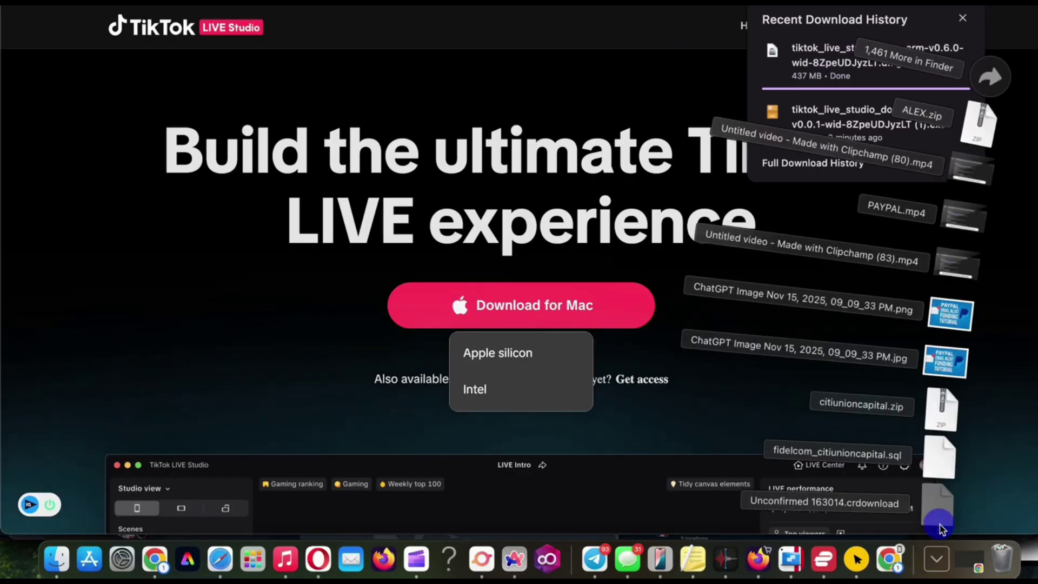
left_click(936, 564)
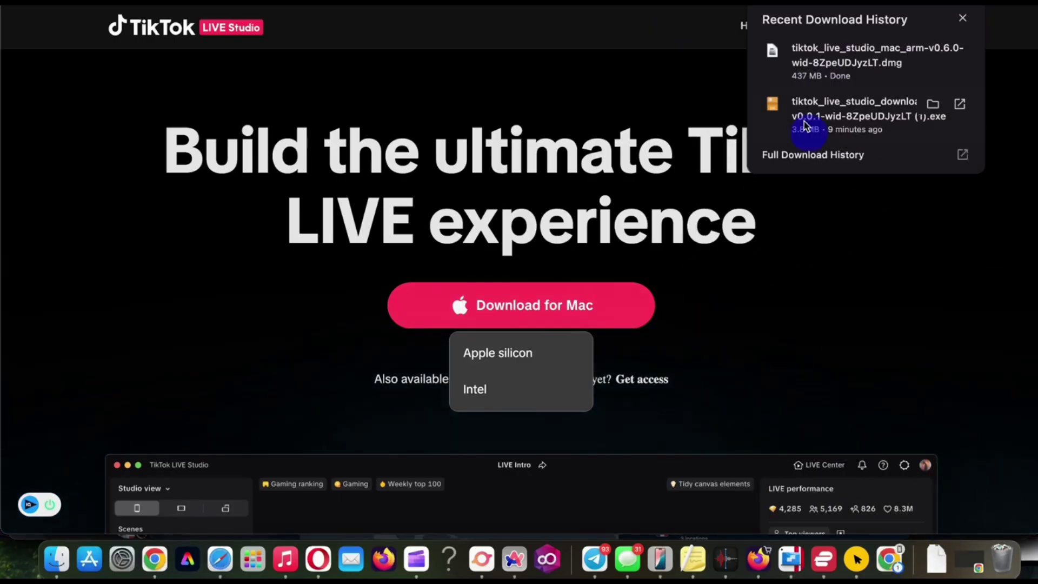
Step: Drag TikTok LIVE Studio into Applications, launch it, and accept the Gatekeeper warning
left_click(308, 350)
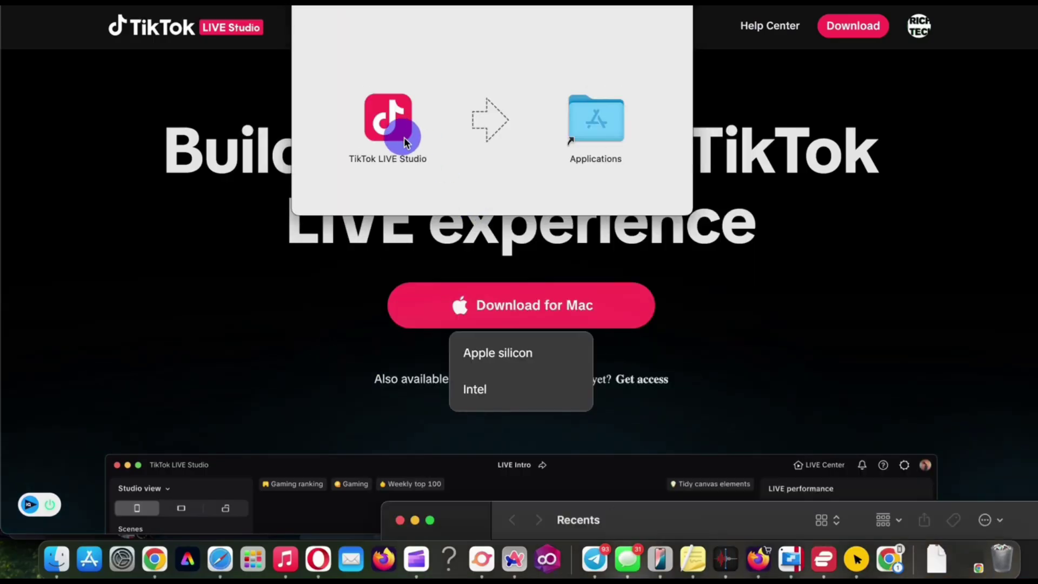
left_click(388, 122)
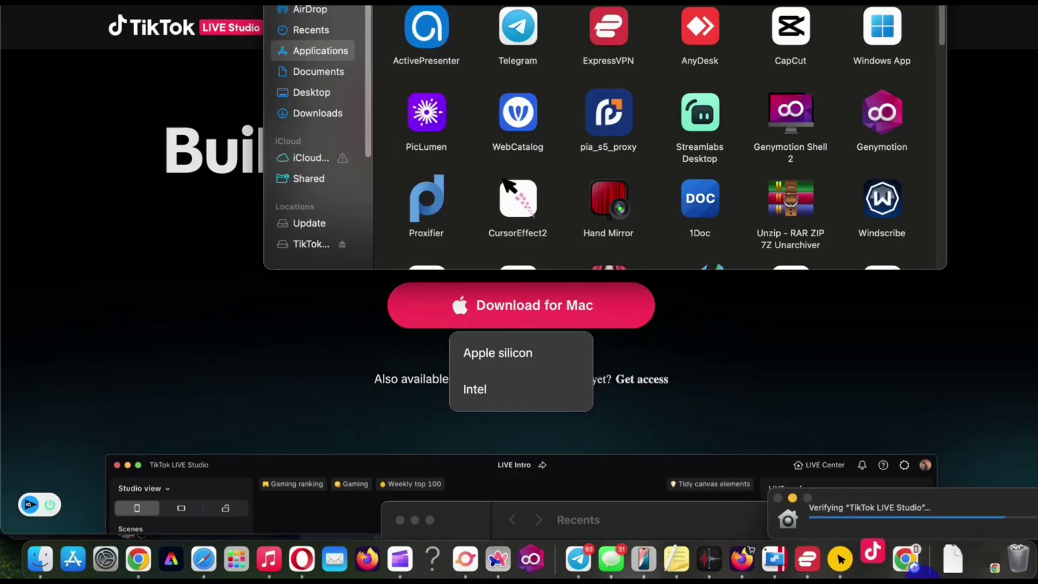
left_click(516, 204)
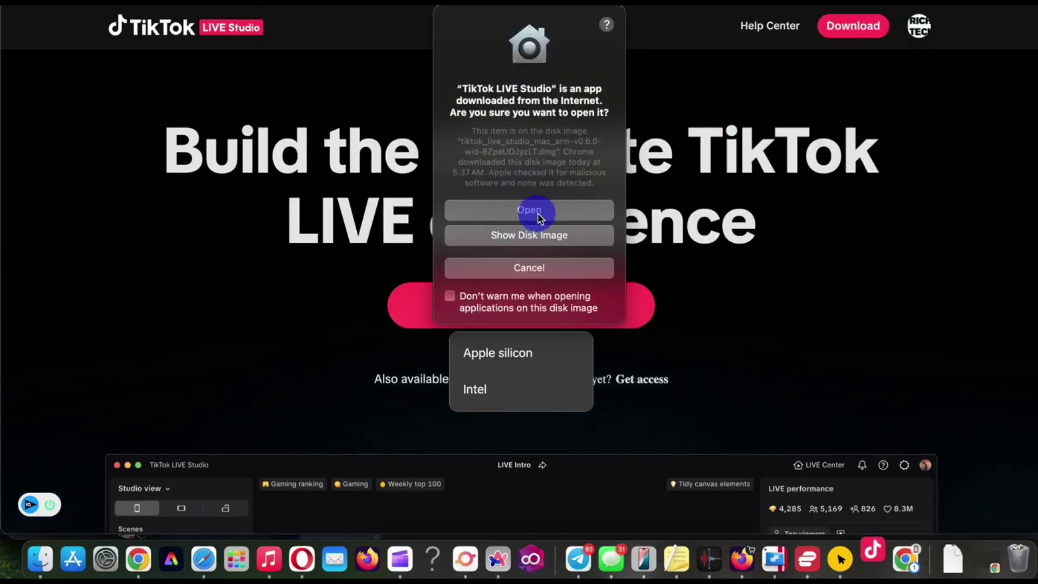
left_click(530, 209)
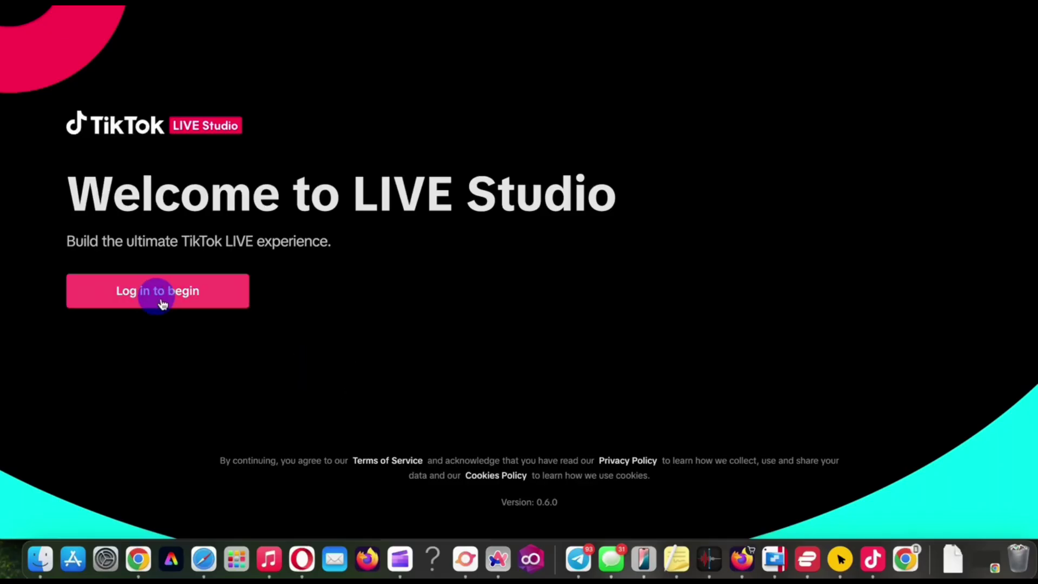
Step: Log in to LIVE Studio with a phone QR scan and begin the beginner setup
left_click(161, 302)
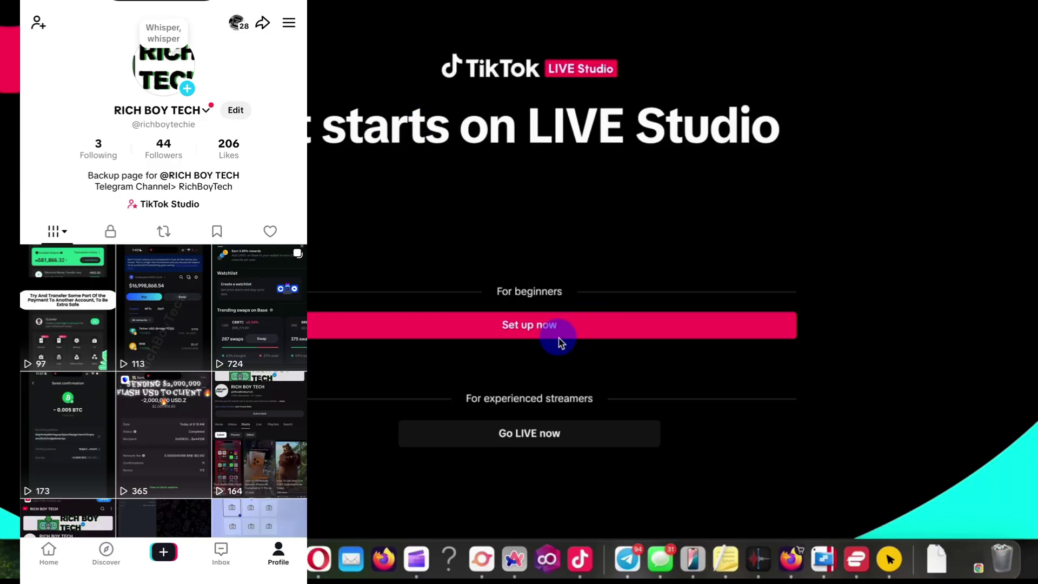
left_click(525, 329)
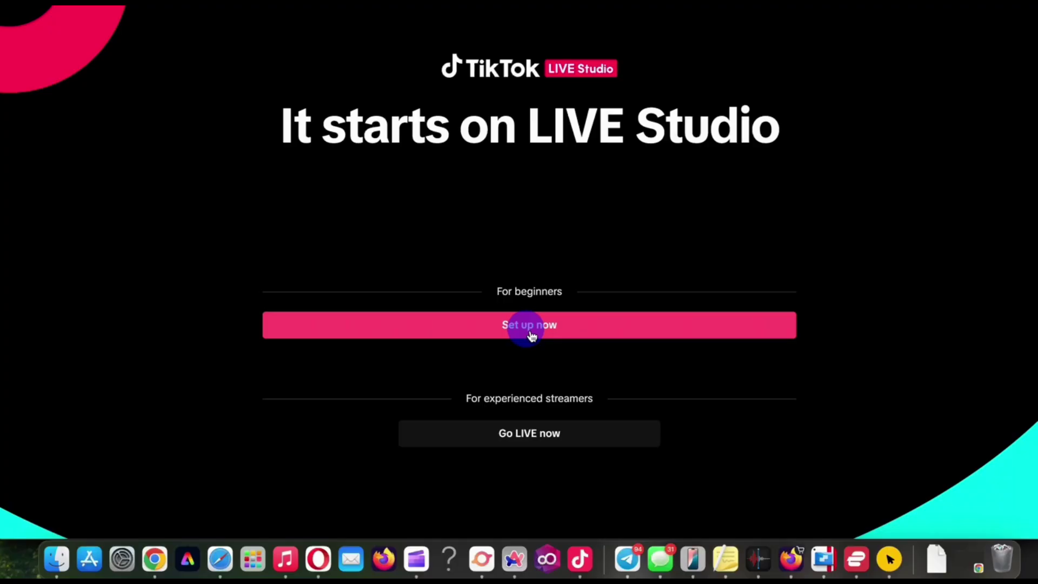
Step: Run the speed test, accept the suggested quality, and choose the landscape layout
left_click(532, 335)
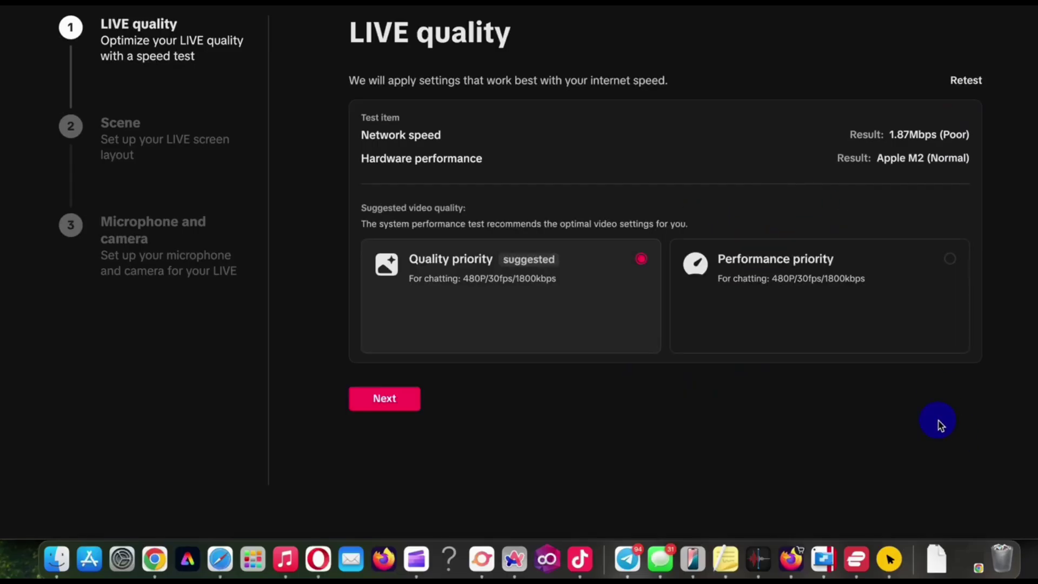
left_click(386, 402)
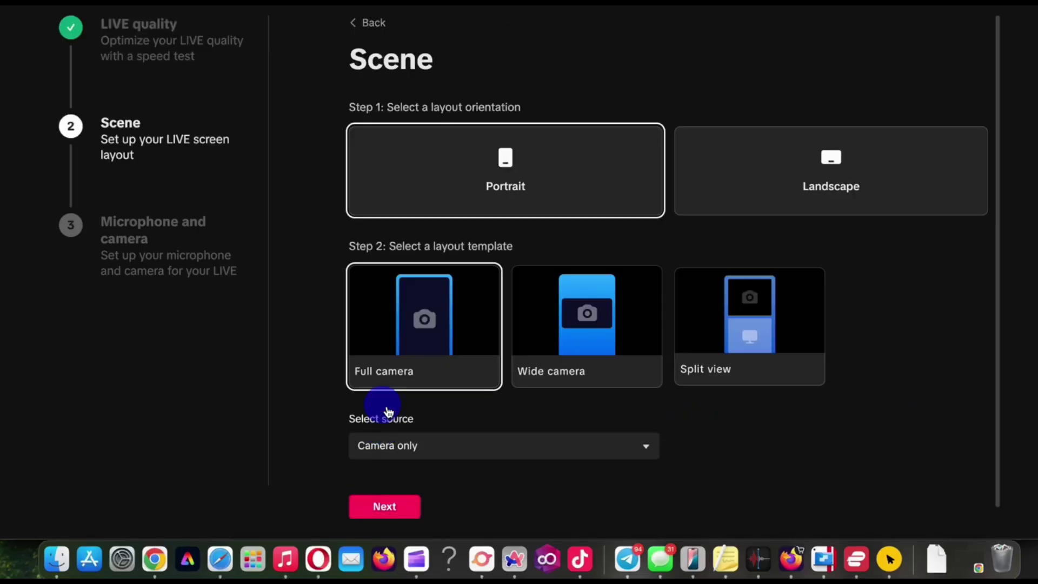
left_click(923, 200)
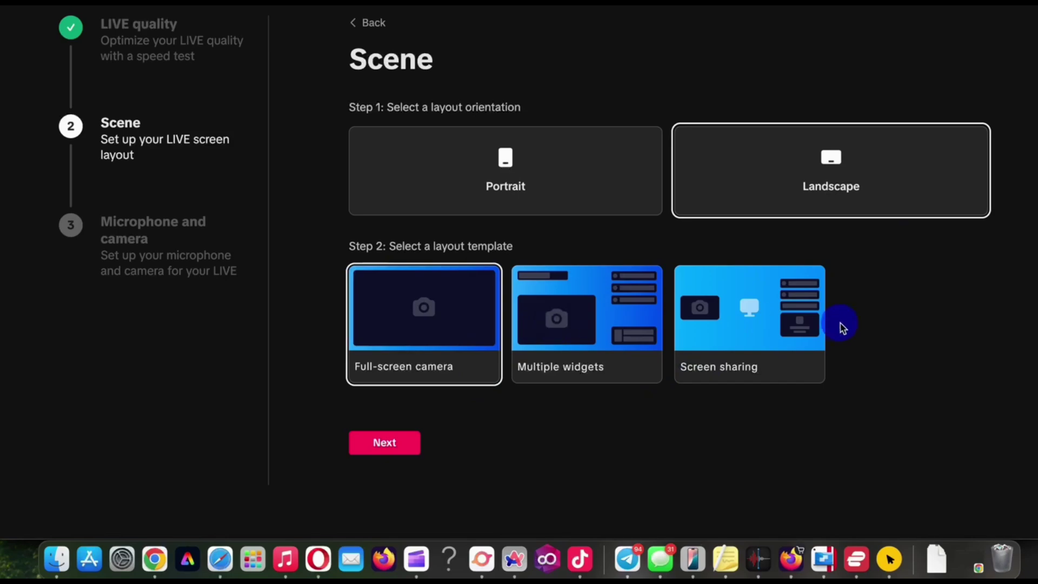
left_click(385, 442)
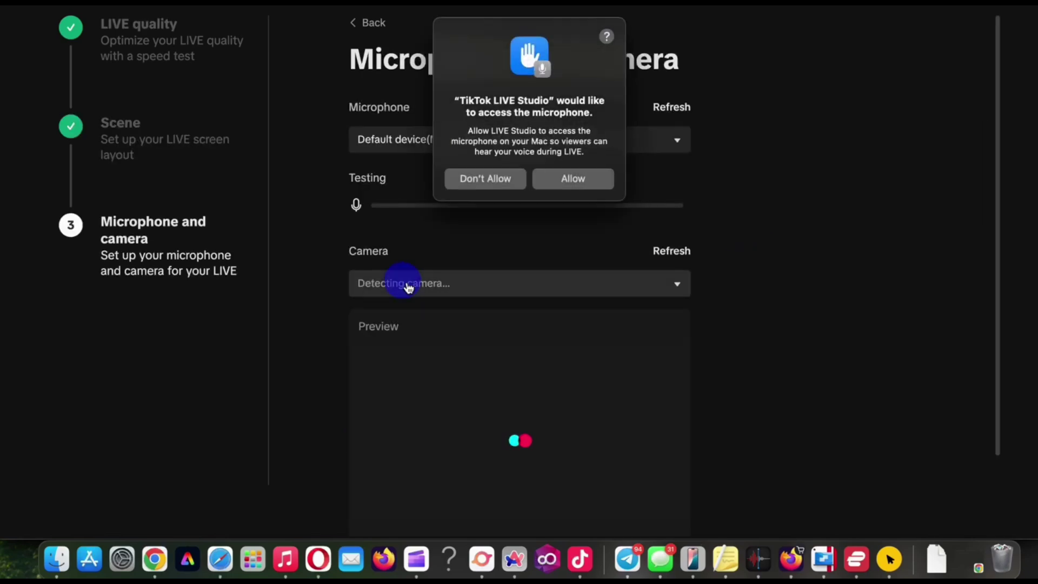
Step: Allow mic and camera access, keep default microphone and Auto Camera, finish, and deny screen recording
left_click(572, 178)
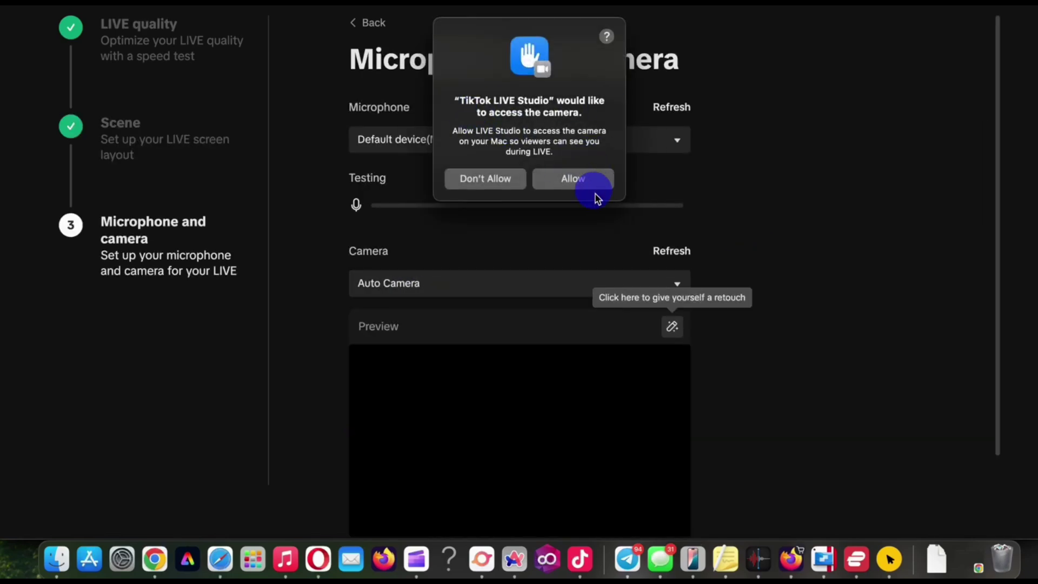
left_click(593, 181)
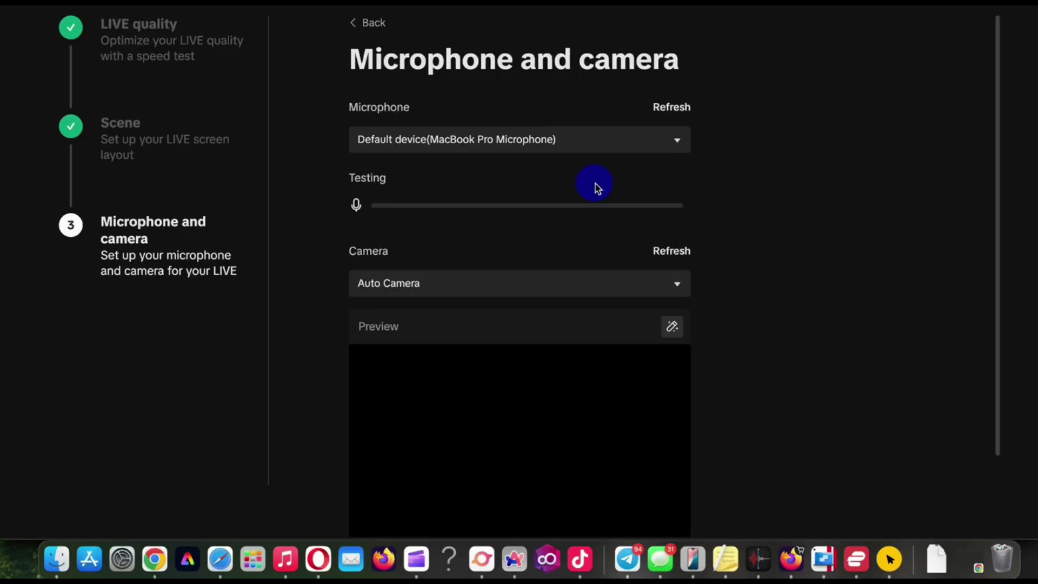
scroll(597, 187, "down", 3)
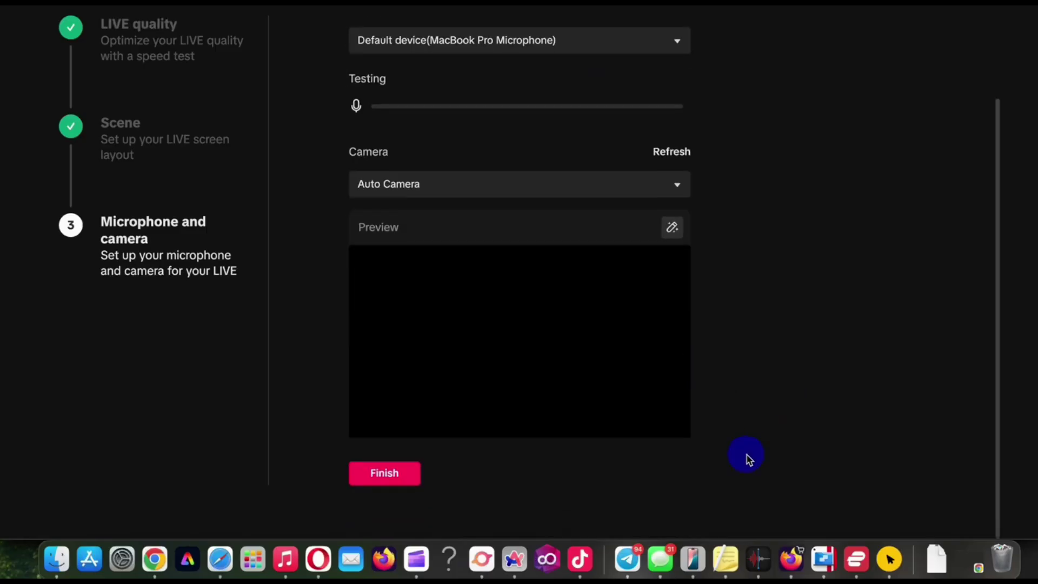
scroll(755, 479, "up", 3)
left_click(676, 138)
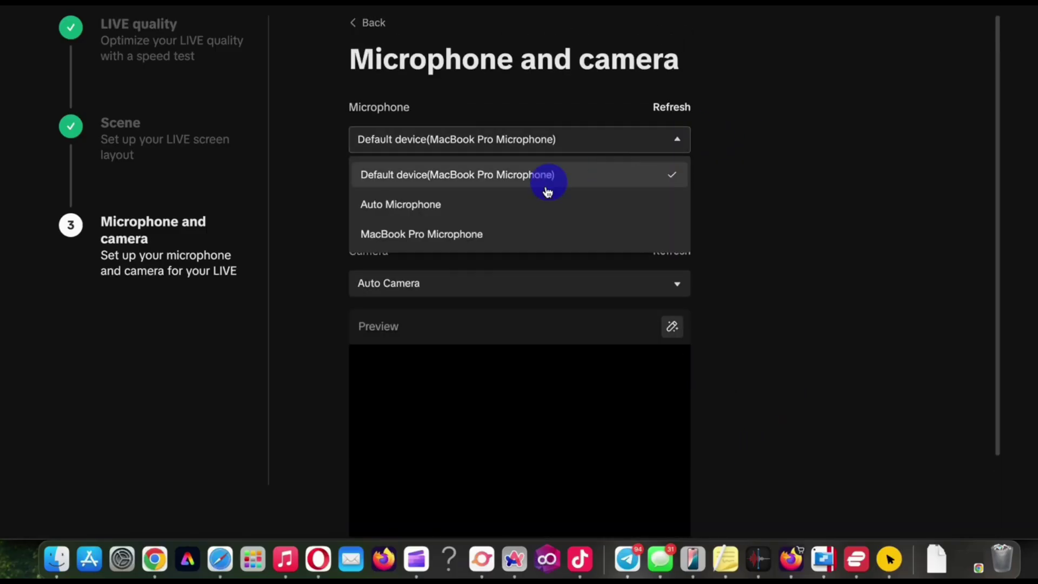
left_click(751, 235)
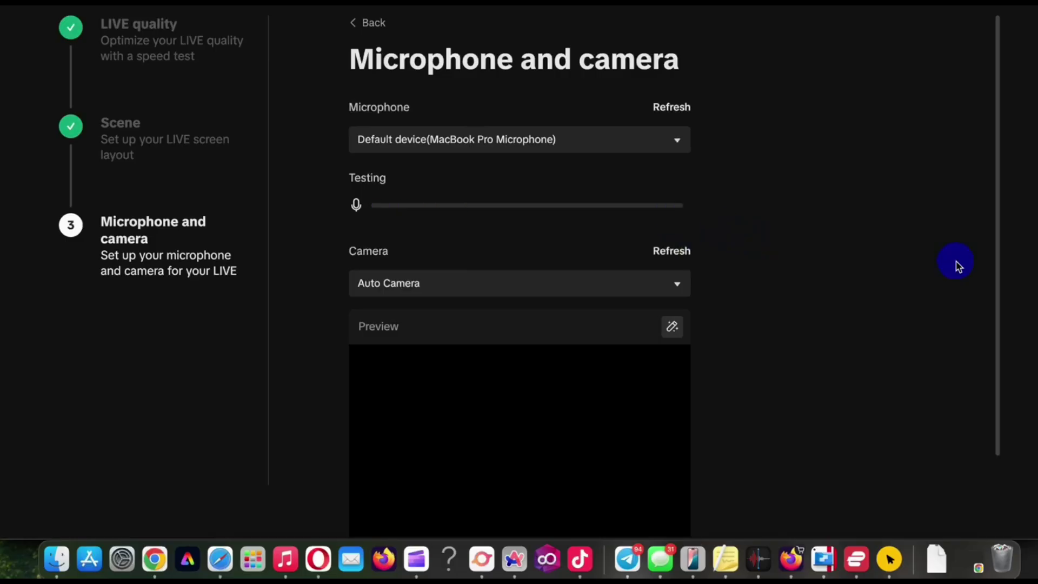
left_click(677, 283)
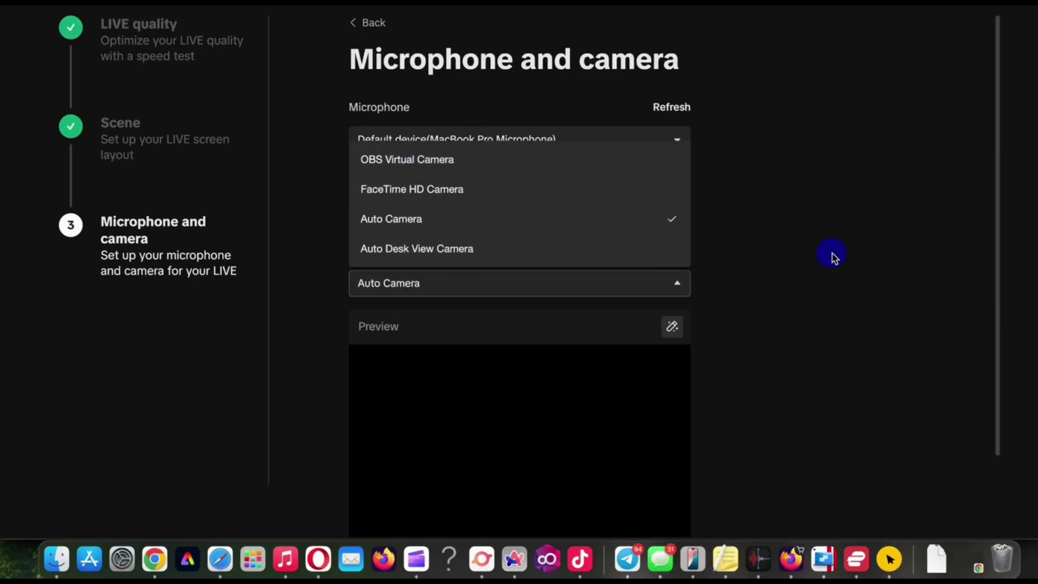
left_click(786, 316)
scroll(796, 316, "down", 5)
left_click(384, 475)
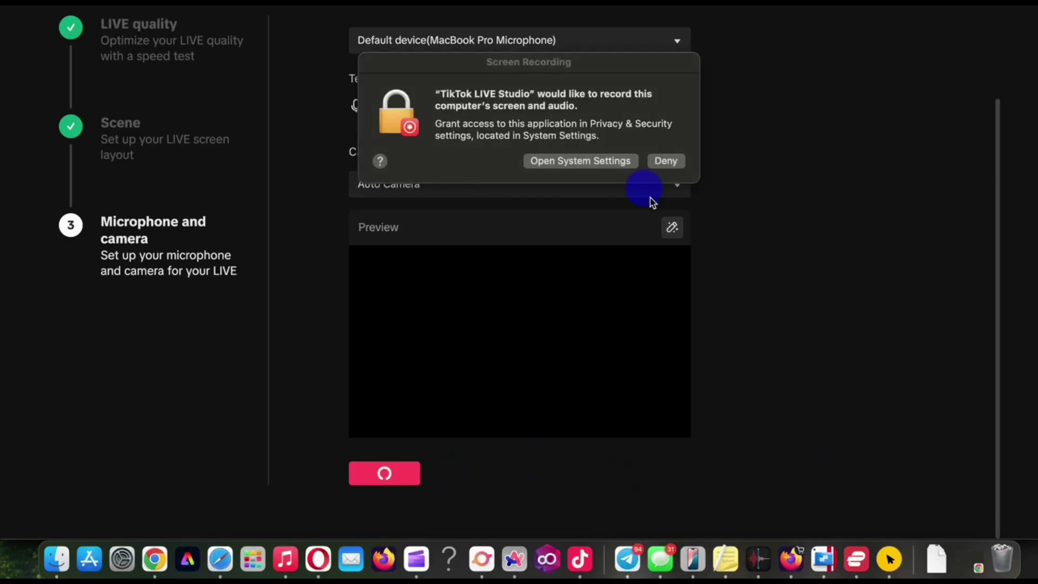
left_click(665, 160)
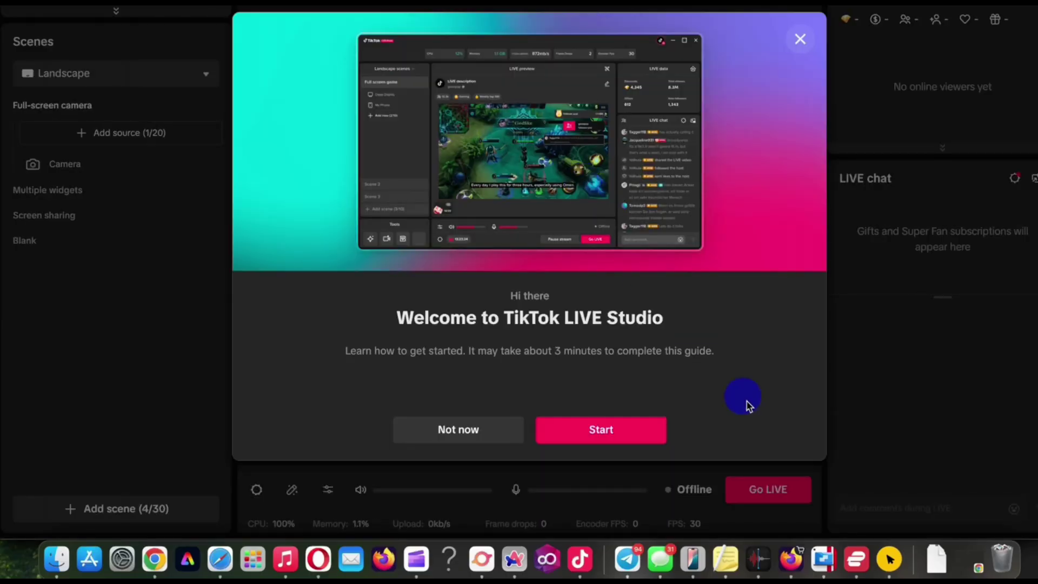
Step: Step through the getting-started guide, selecting the camera source and launching OBS via Spotlight
left_click(612, 430)
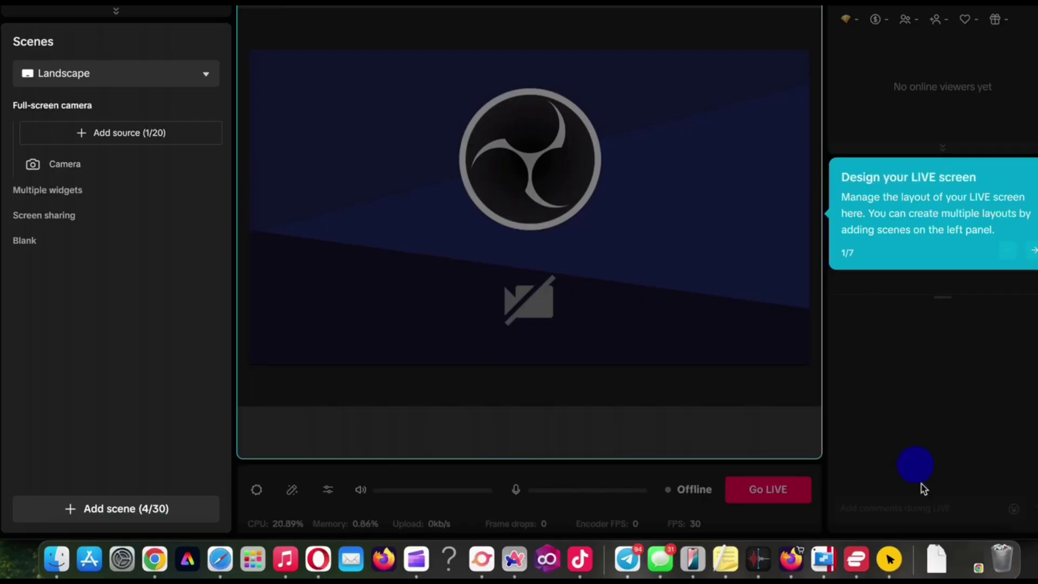
left_click(579, 120)
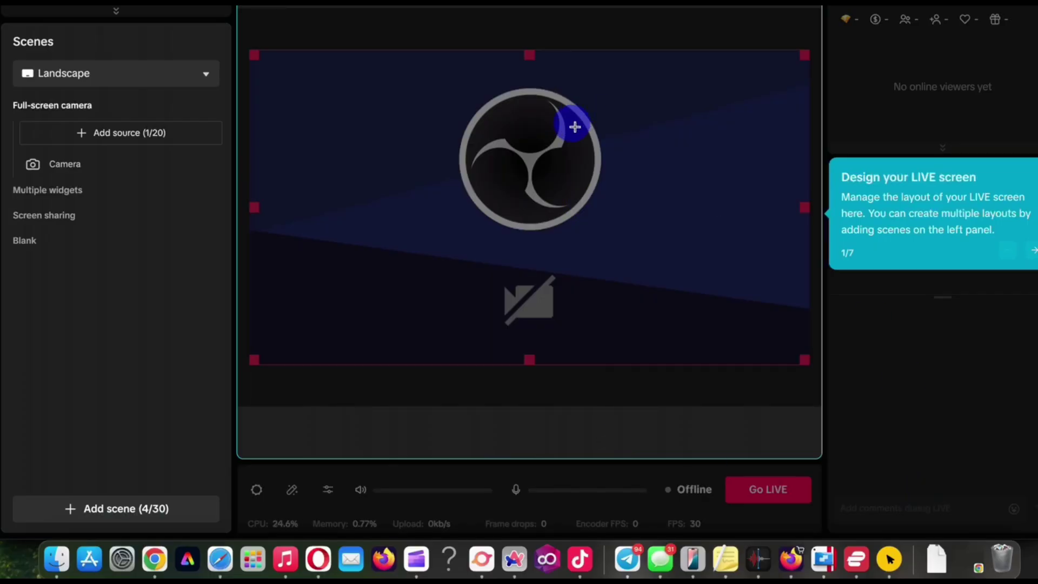
left_click(432, 423)
key("super+space")
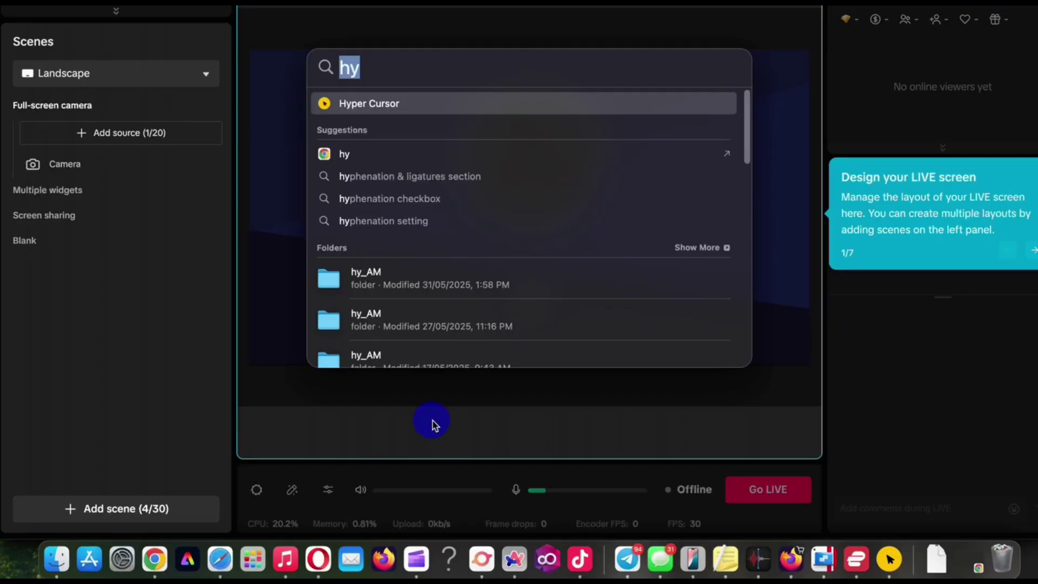
type("obs")
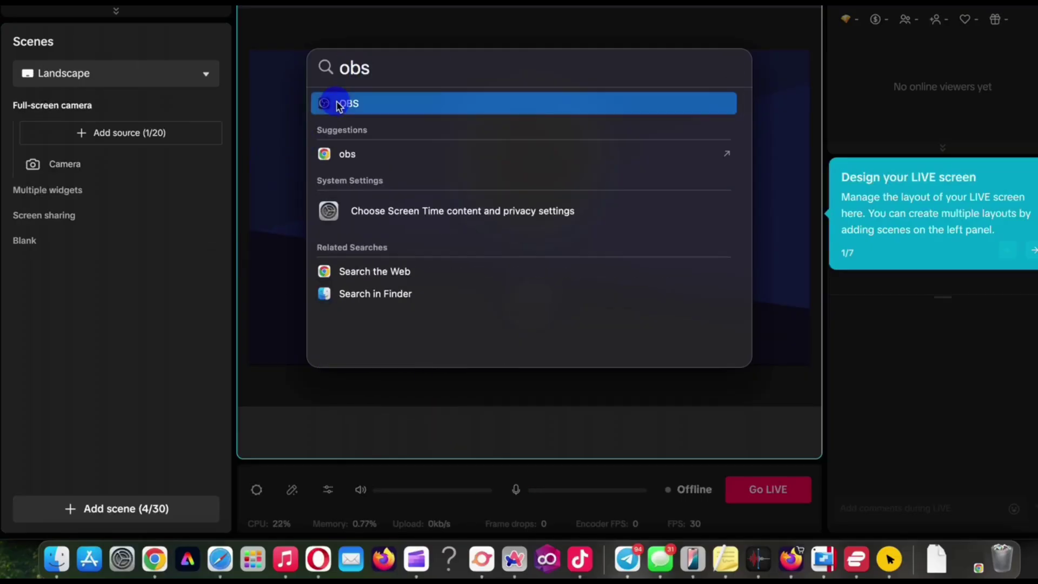
left_click(337, 104)
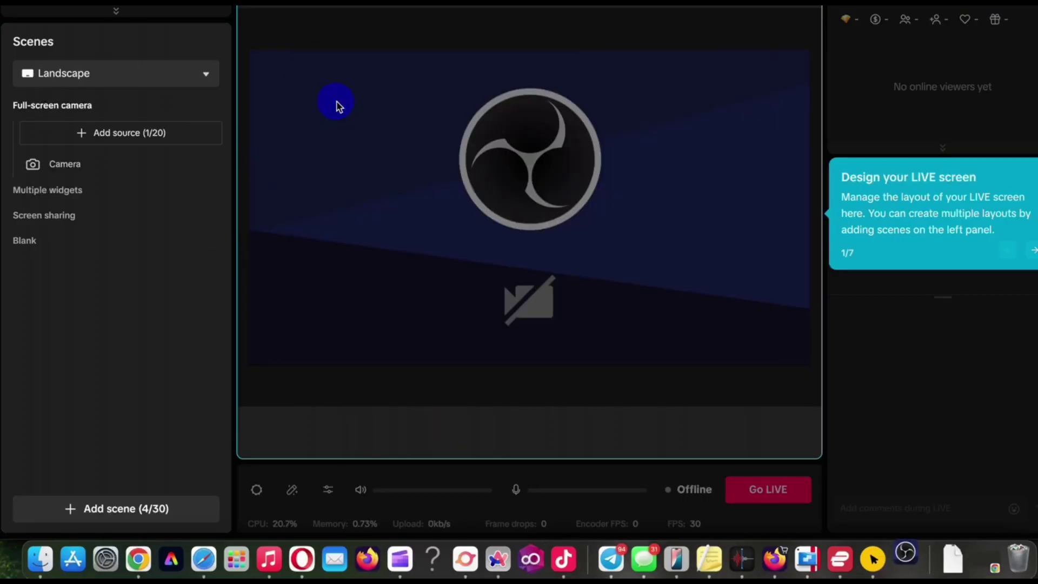
left_click(1031, 251)
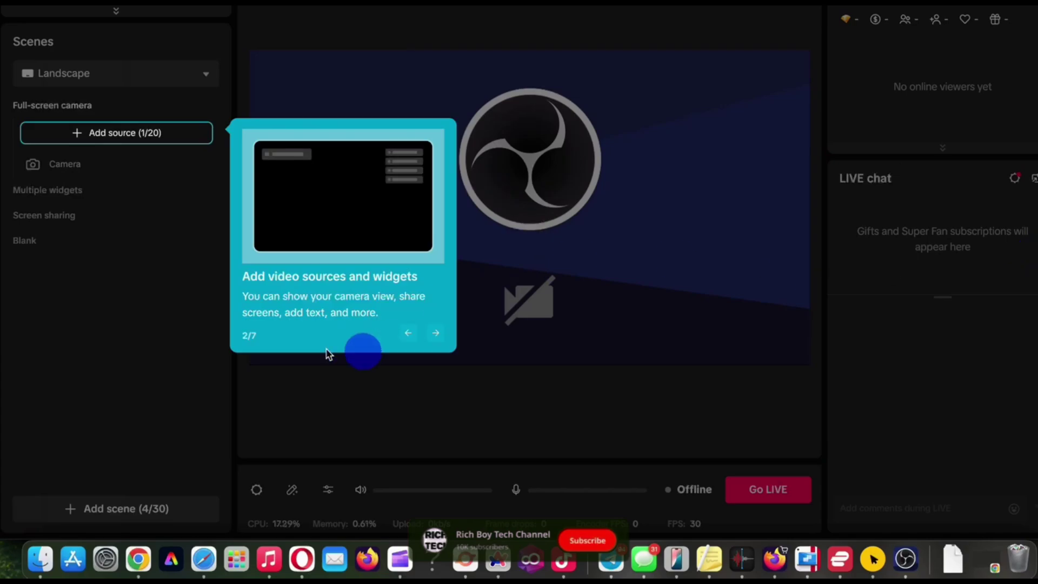
Step: Try adding a Display capture source to the scene
left_click(116, 132)
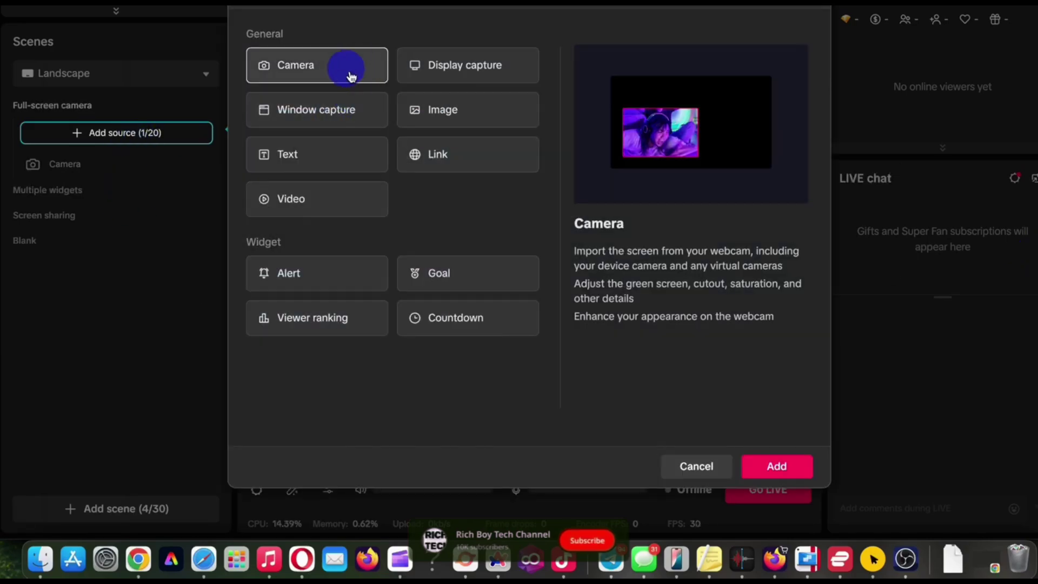
left_click(490, 70)
left_click(777, 466)
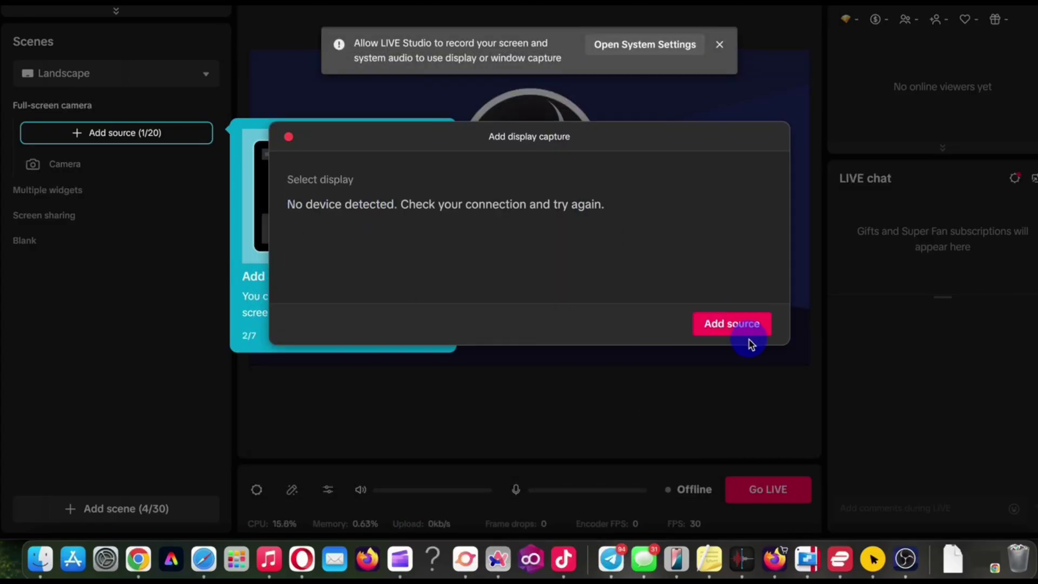
Step: Enable TikTok LIVE Studio under Screen & System Audio Recording, authorize it, and relaunch the studio
left_click(656, 45)
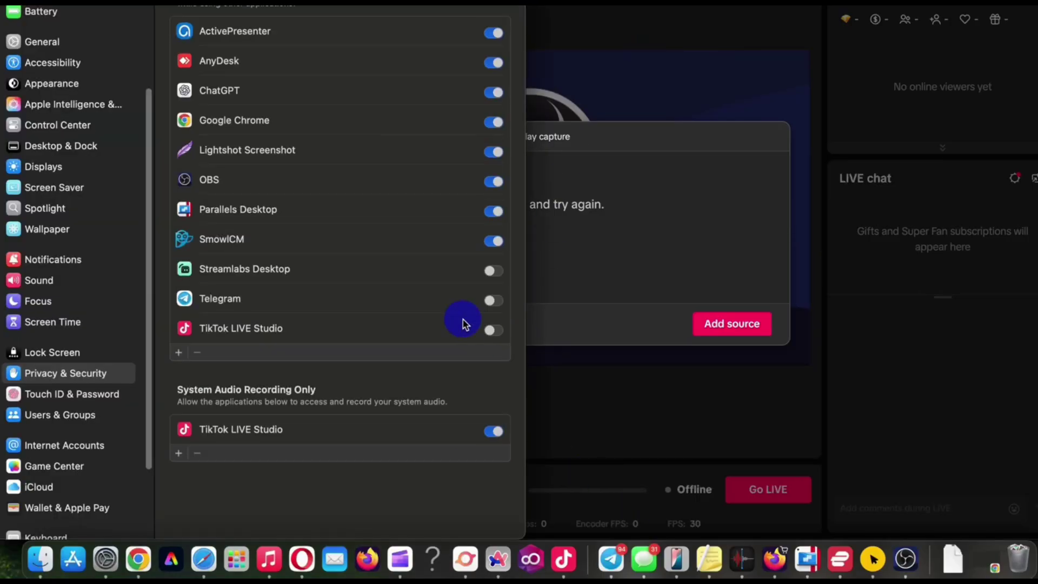
left_click_drag(122, 13, 197, 67)
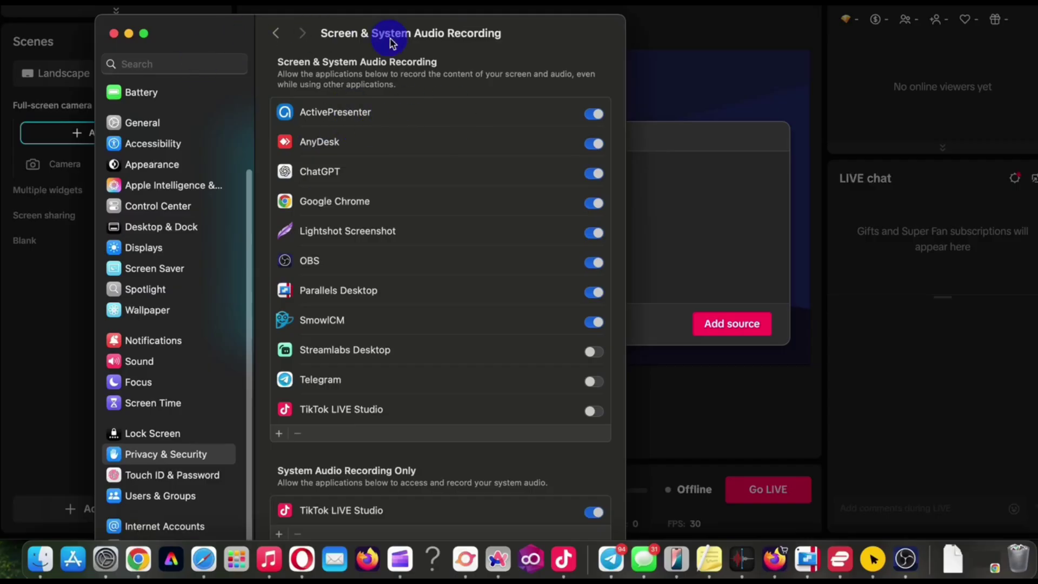
left_click(596, 416)
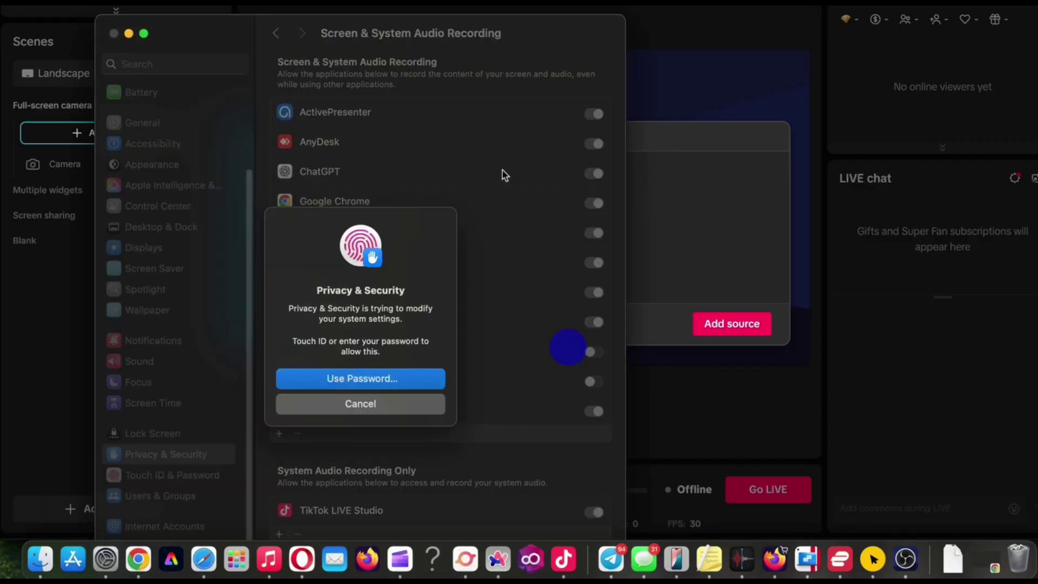
left_click(369, 379)
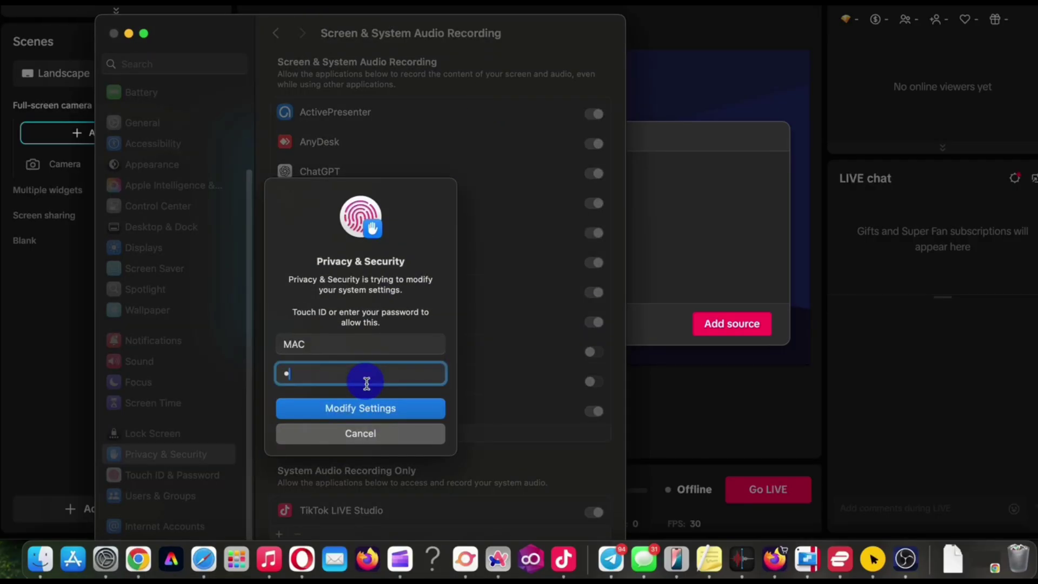
type("•")
left_click(361, 408)
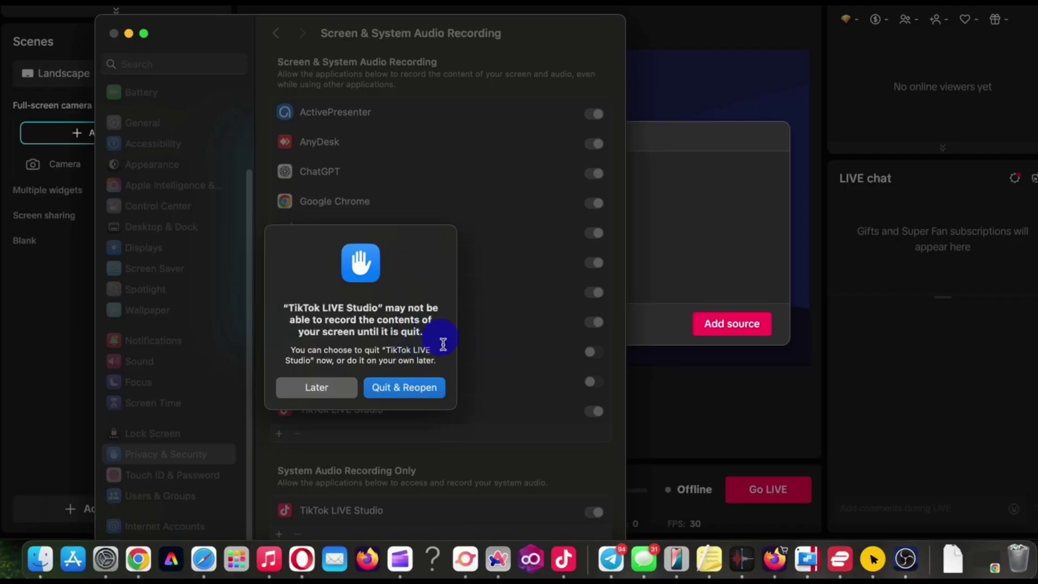
left_click(404, 387)
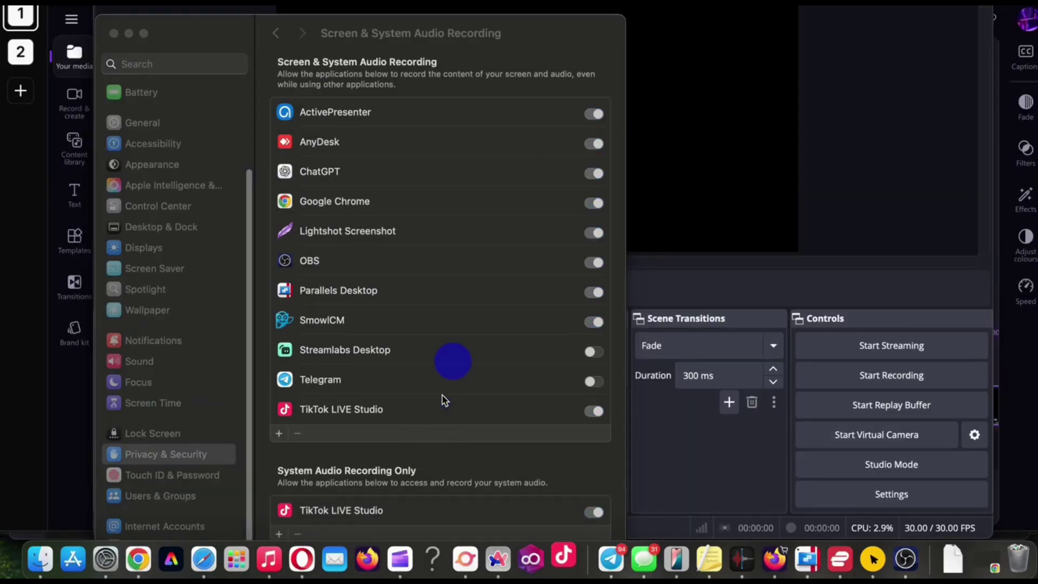
mouse_move(534, 33)
left_mouse_down()
mouse_move(533, 0)
mouse_move(437, 0)
left_mouse_up()
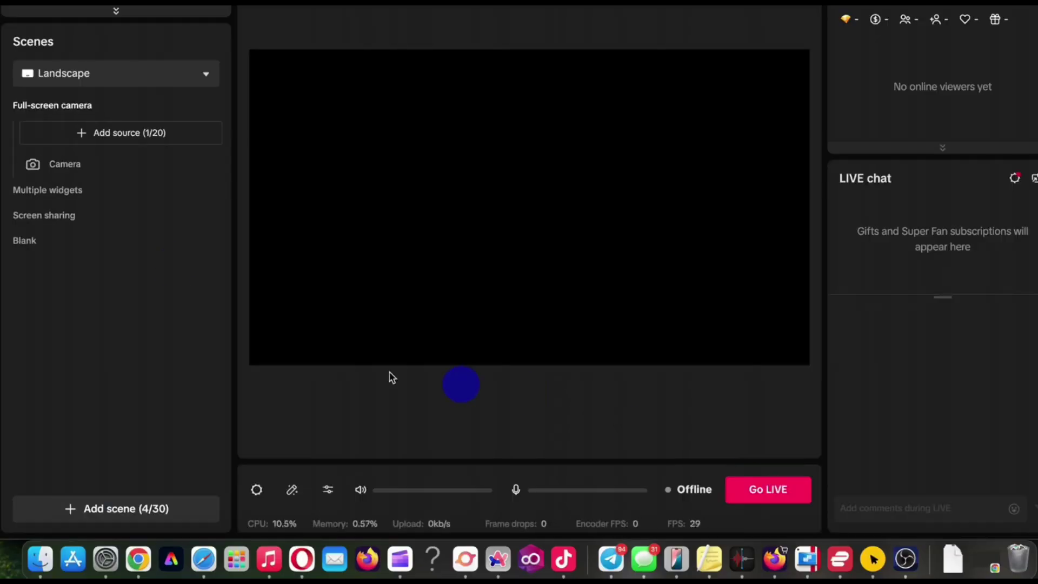
Step: Add a Display capture source with cursor capture, allowing screen access and dismissing the reminder
left_click(81, 136)
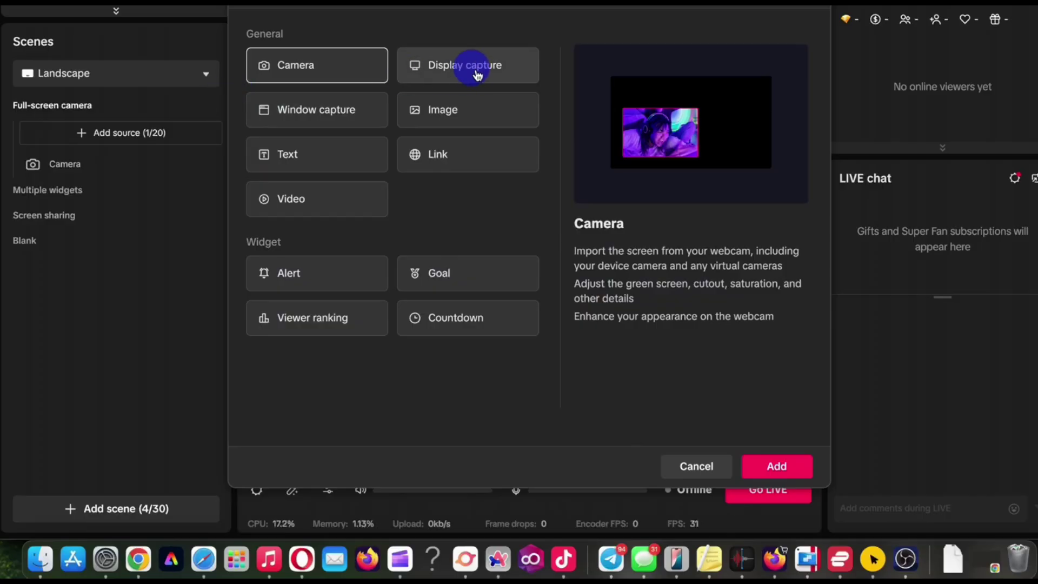
left_click(469, 66)
left_click(776, 465)
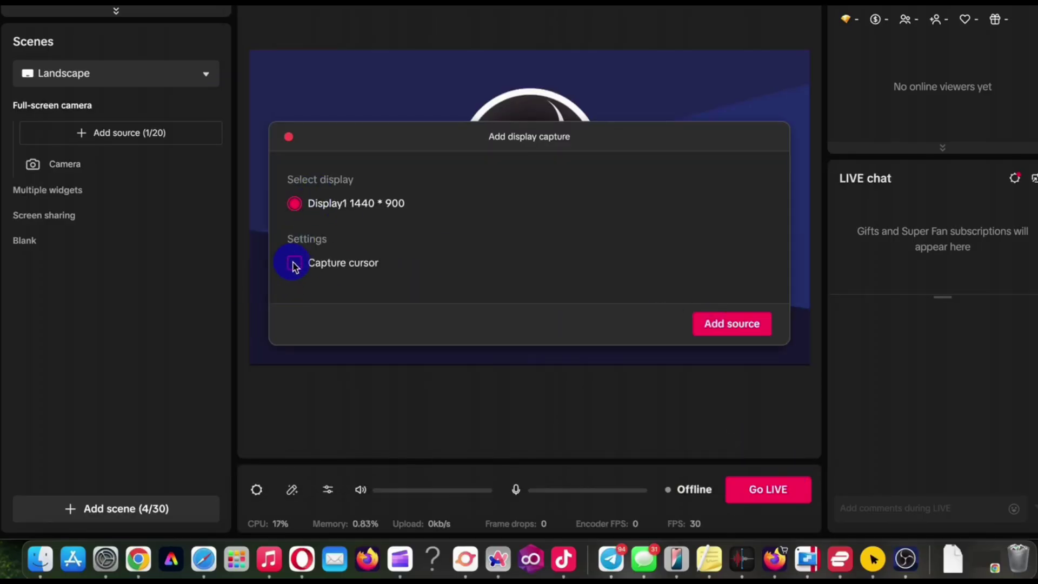
left_click(294, 263)
left_click(732, 324)
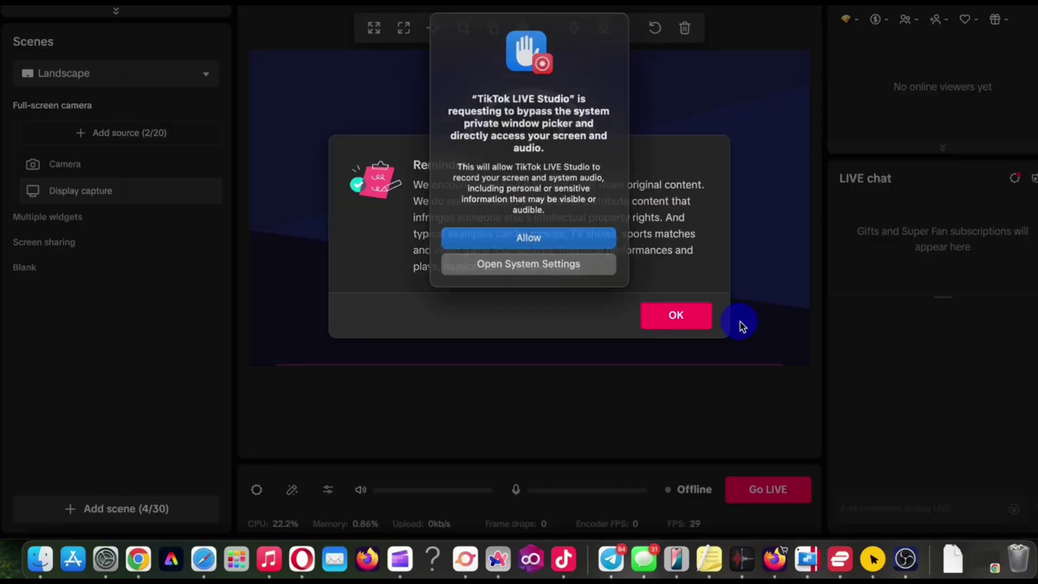
left_click(511, 238)
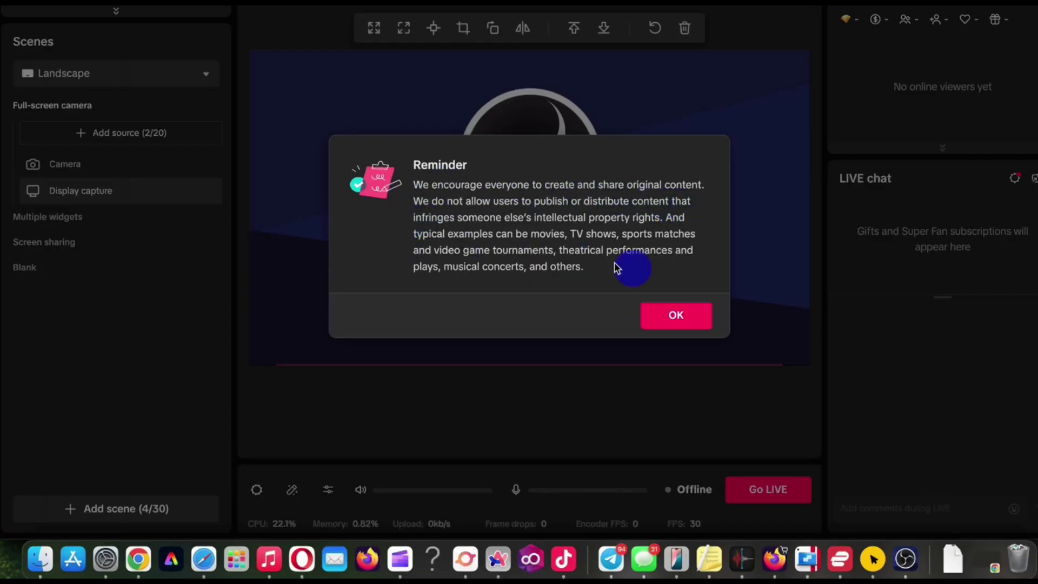
left_click(676, 316)
Step: Switch to the Screen sharing scene and enter 'Just chilling' as the About me text
left_click(44, 156)
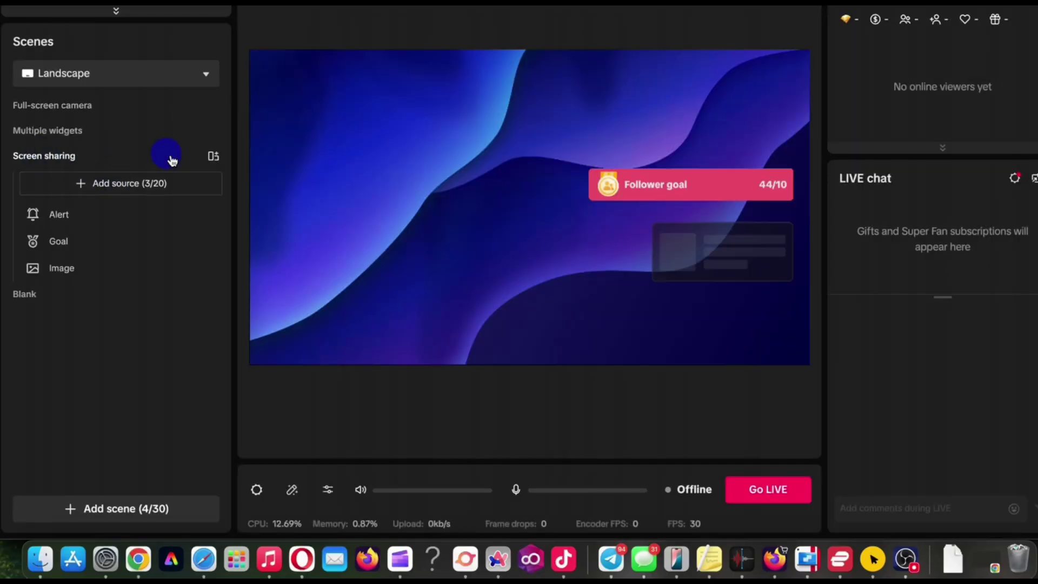
left_click(769, 490)
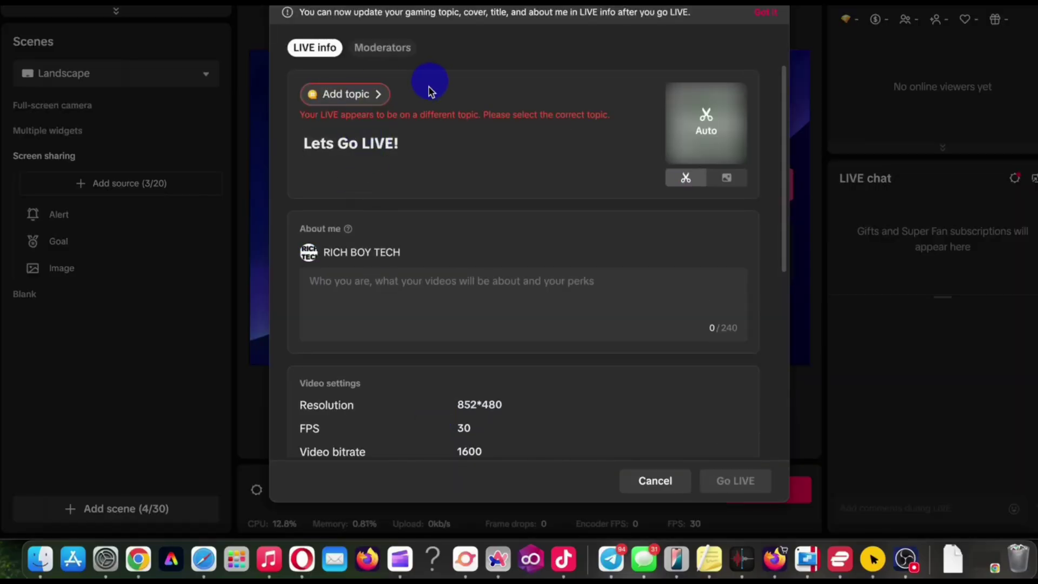
left_click(377, 143)
scroll(682, 423, "down", 5)
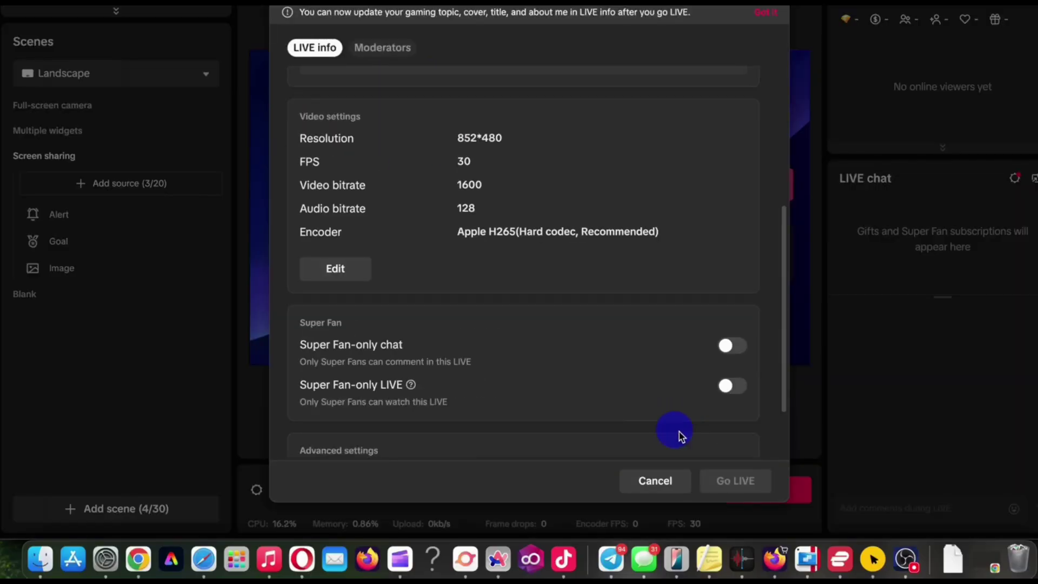
scroll(682, 430, "up", 5)
left_click(378, 309)
type("j")
key("BackSpace")
type("Just chilling")
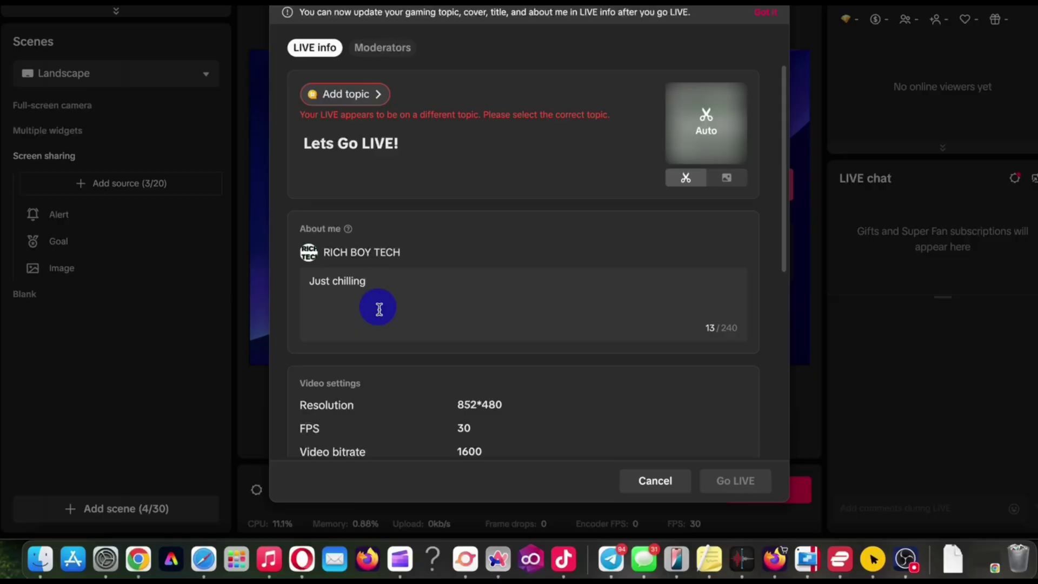
Step: Set the stream topic to Gaming | Call of Duty: Mobile and go LIVE
left_click(379, 99)
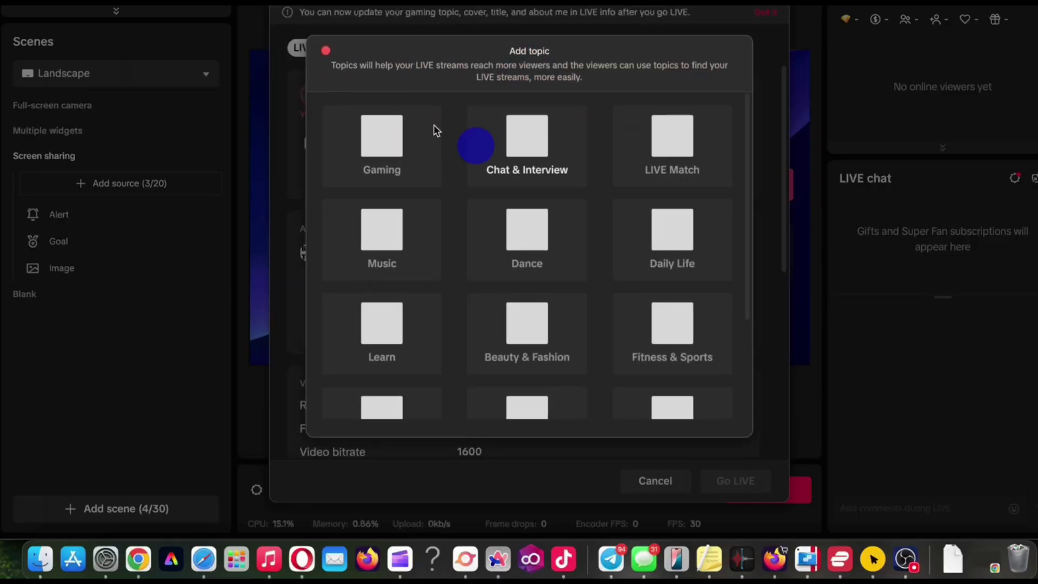
left_click(385, 159)
left_click(474, 223)
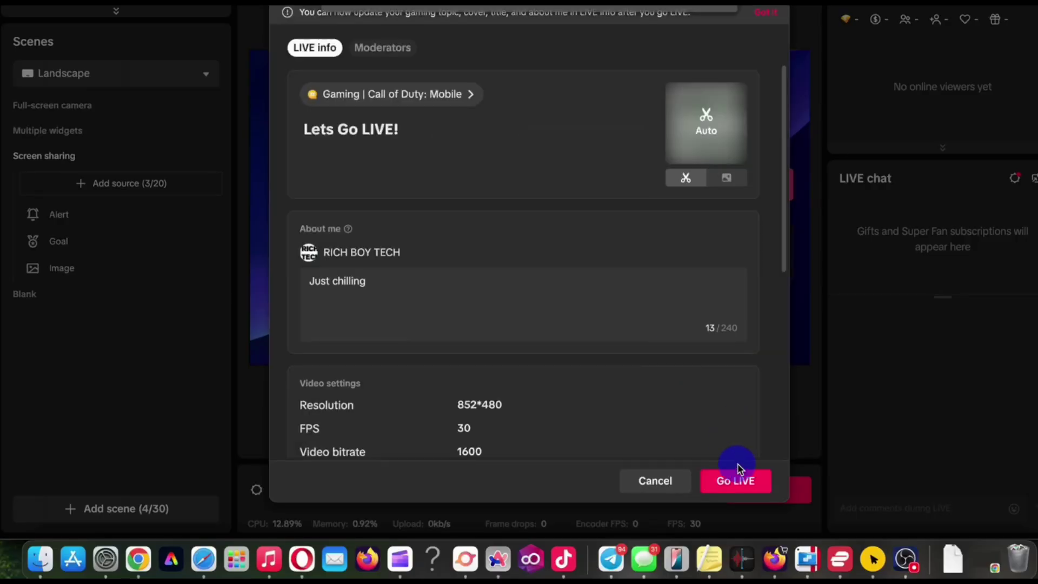
left_click(736, 480)
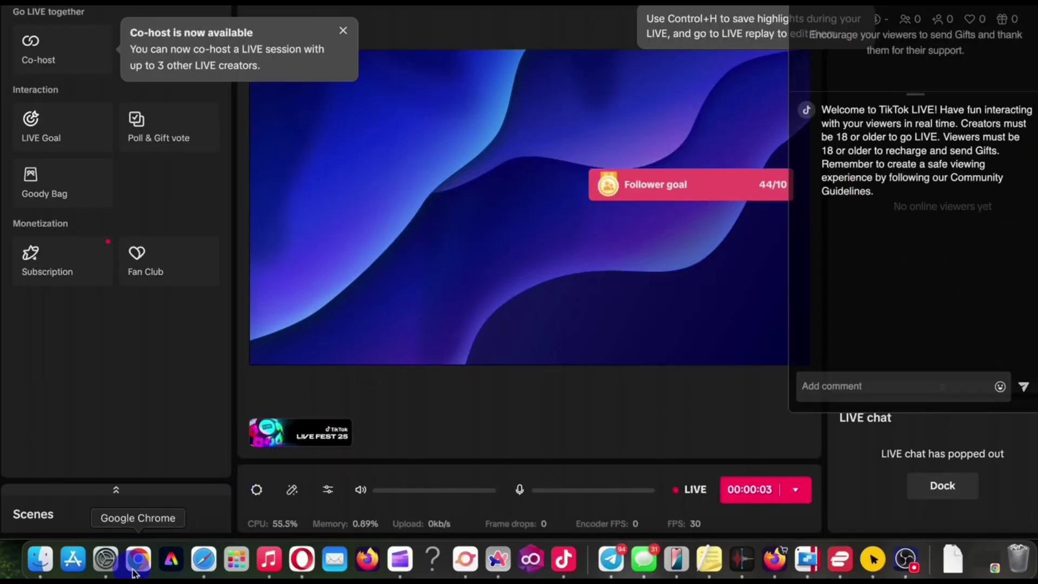
Step: Open the live stream in the TikTok app and dismiss the rewards policy notice
left_click(136, 560)
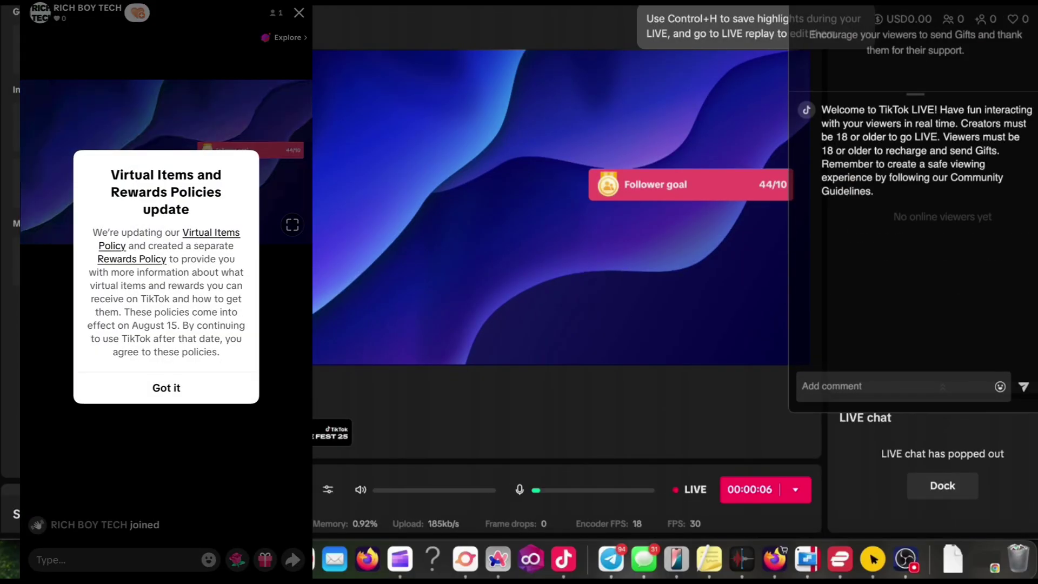
left_click(167, 388)
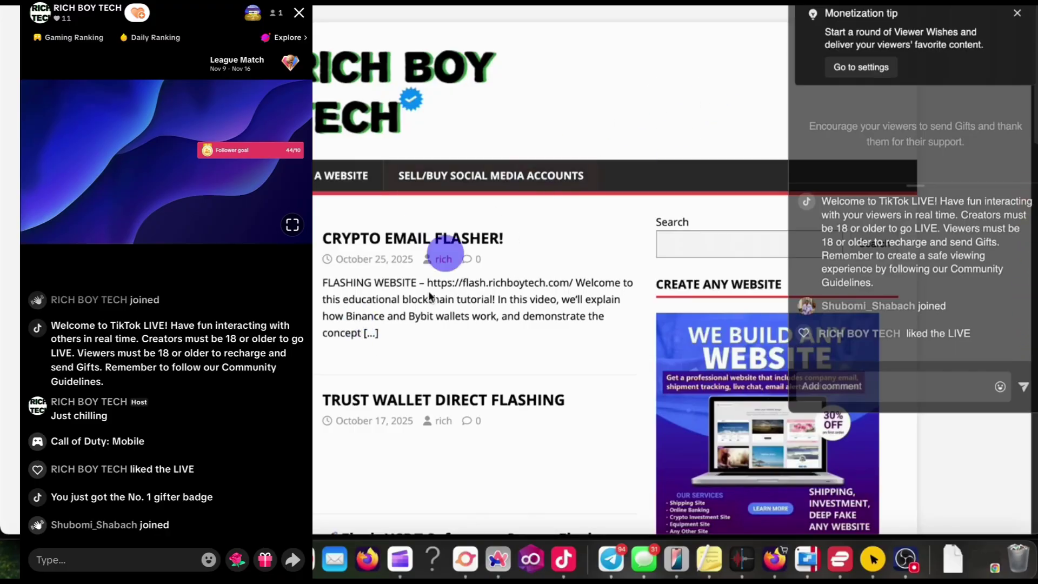
scroll(430, 309, "down", 5)
scroll(446, 335, "down", 5)
scroll(447, 335, "down", 5)
scroll(447, 333, "down", 6)
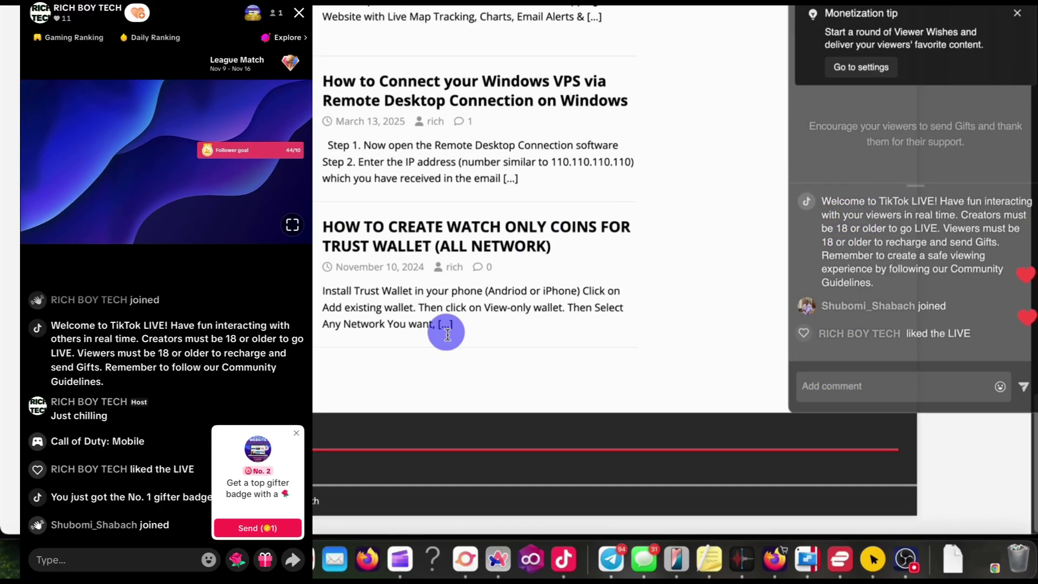
scroll(446, 332, "up", 8)
scroll(447, 332, "up", 10)
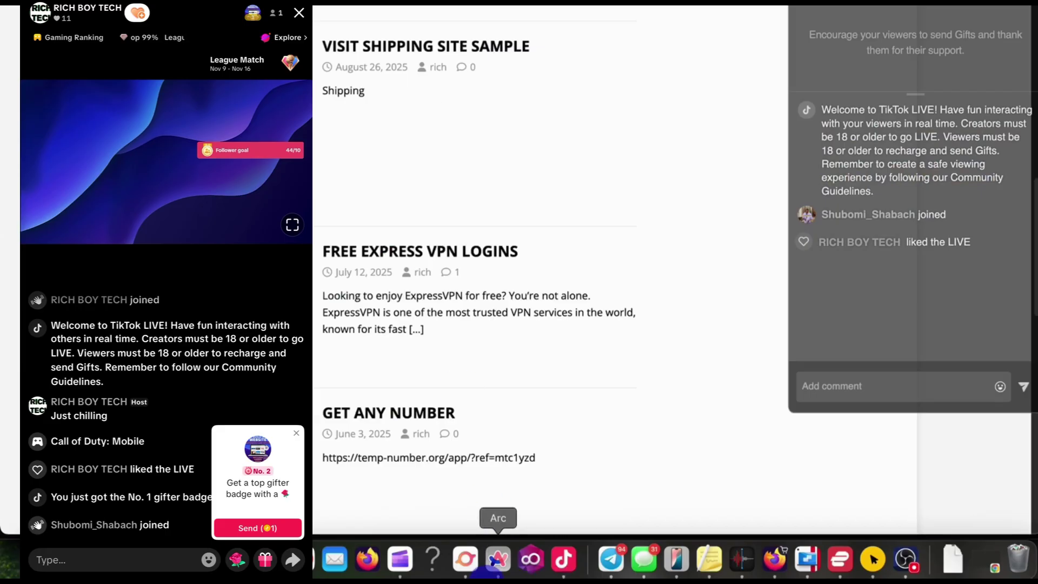
Step: Move the popped-out LIVE chat window to the middle of the screen
left_click(840, 559)
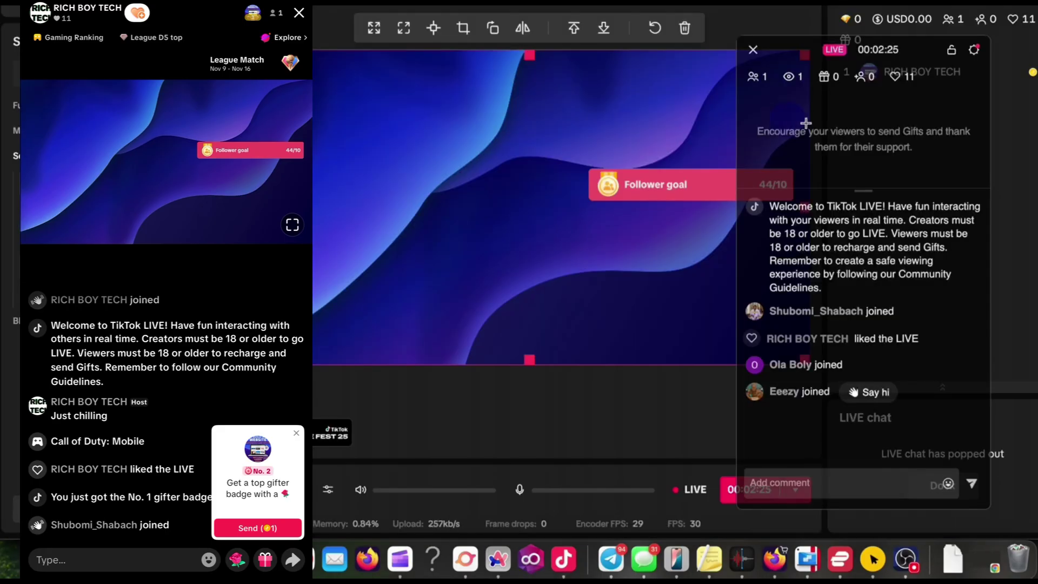
left_click_drag(921, 50, 1035, 152)
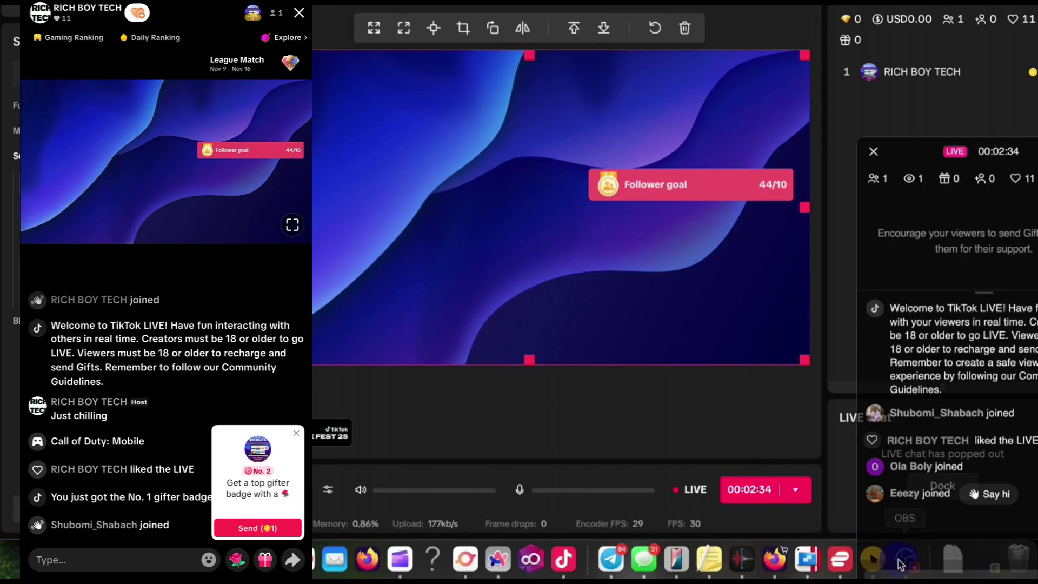
left_click_drag(938, 145, 497, 16)
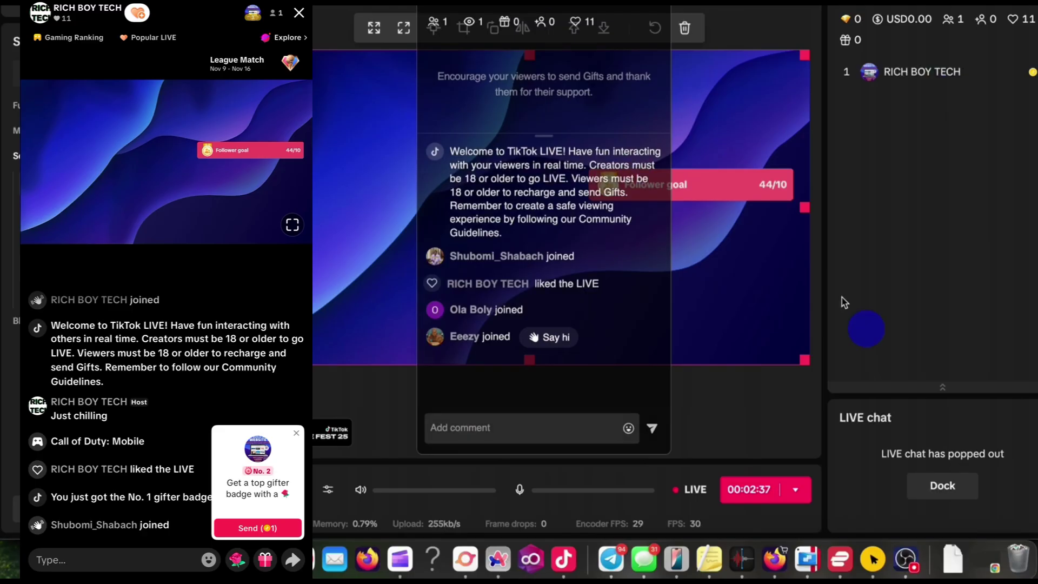
Step: Stop the OBS recording and set the shared screen source to full screen
left_click(907, 559)
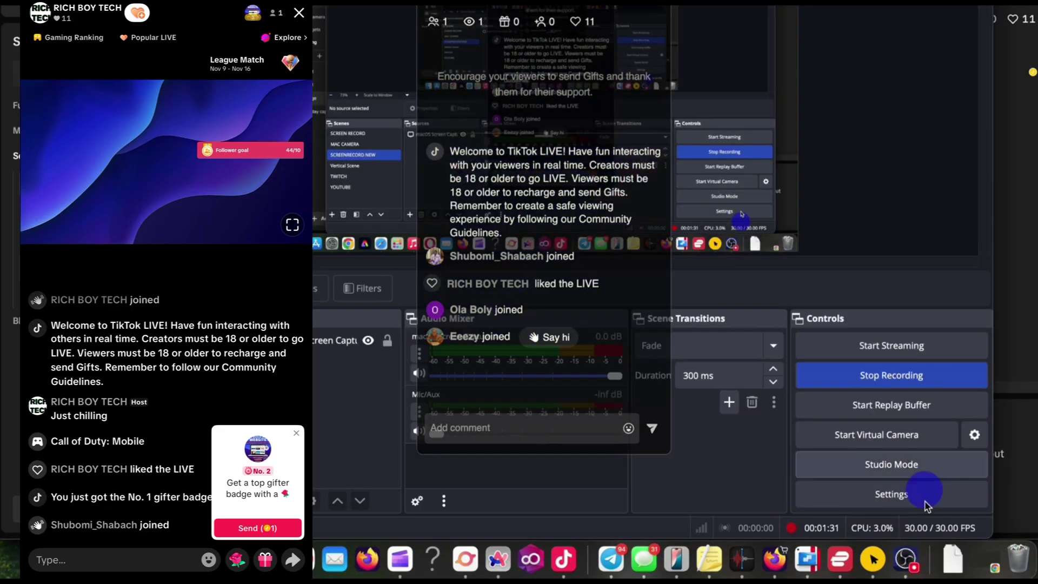
left_click(923, 375)
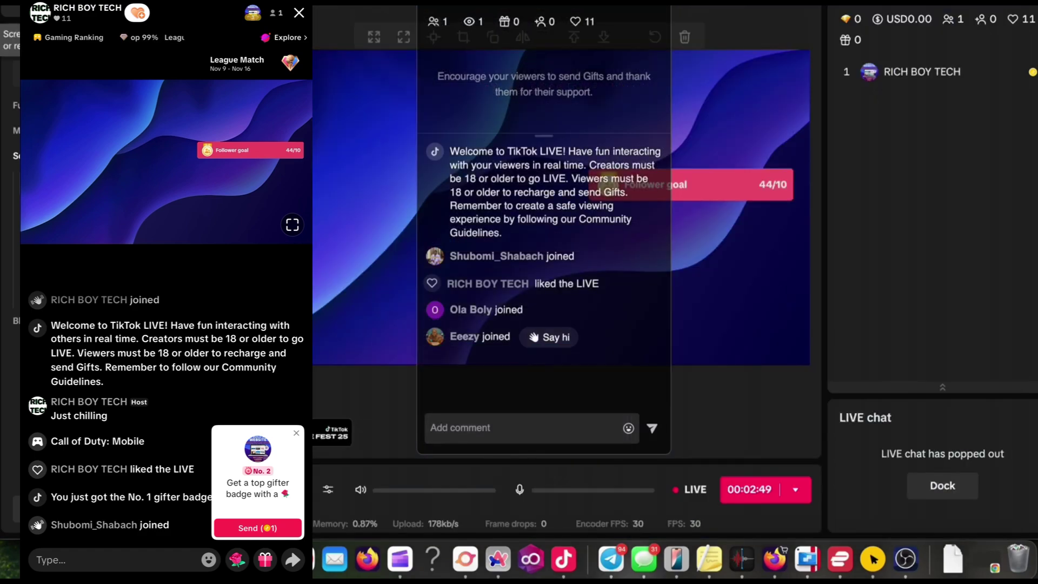
right_click(746, 78)
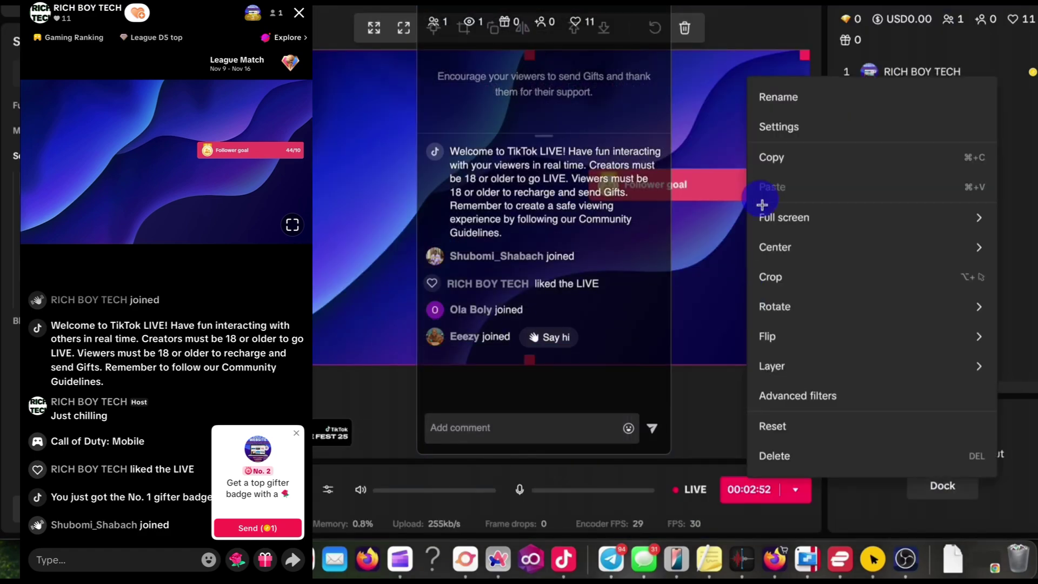
mouse_move(784, 218)
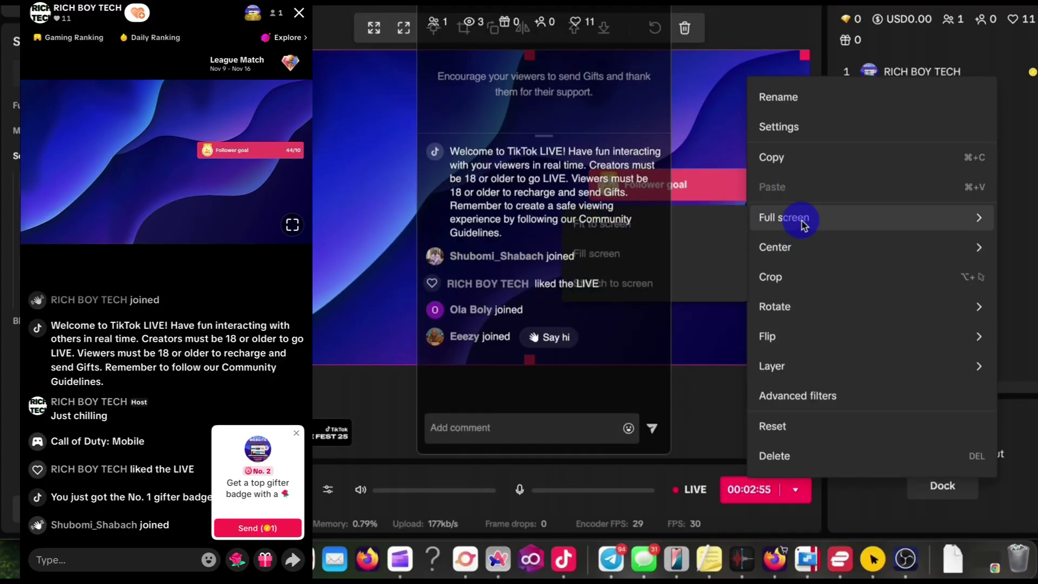
left_click(803, 221)
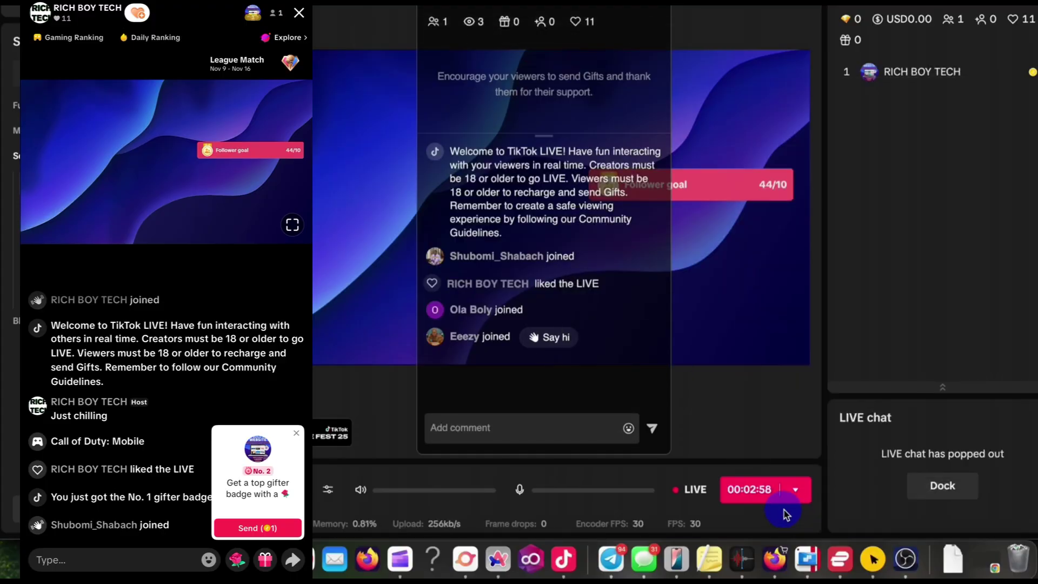
Step: End the LIVE stream from the timer menu and confirm with End now
left_click(795, 490)
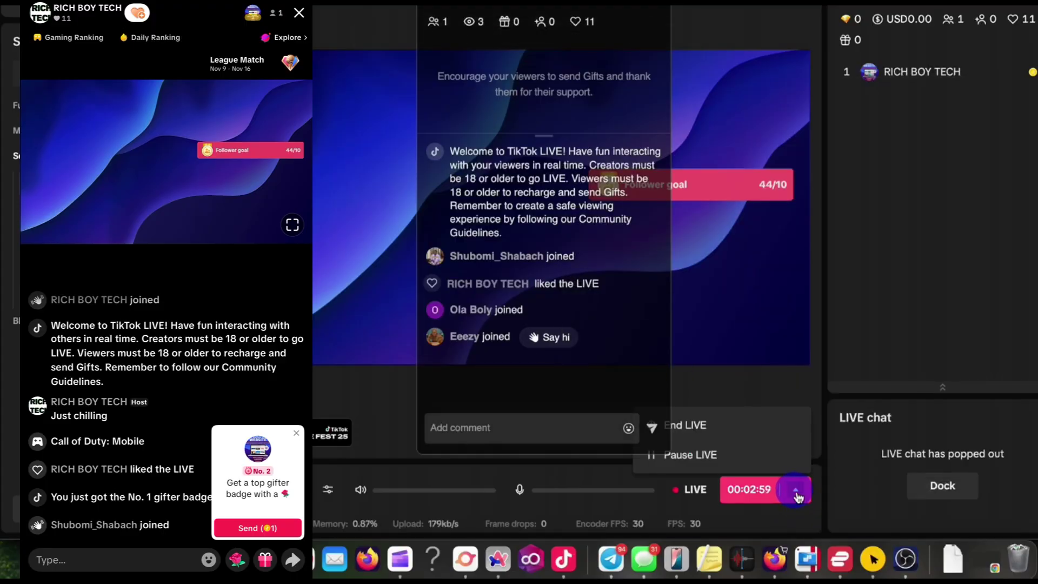
left_click(715, 430)
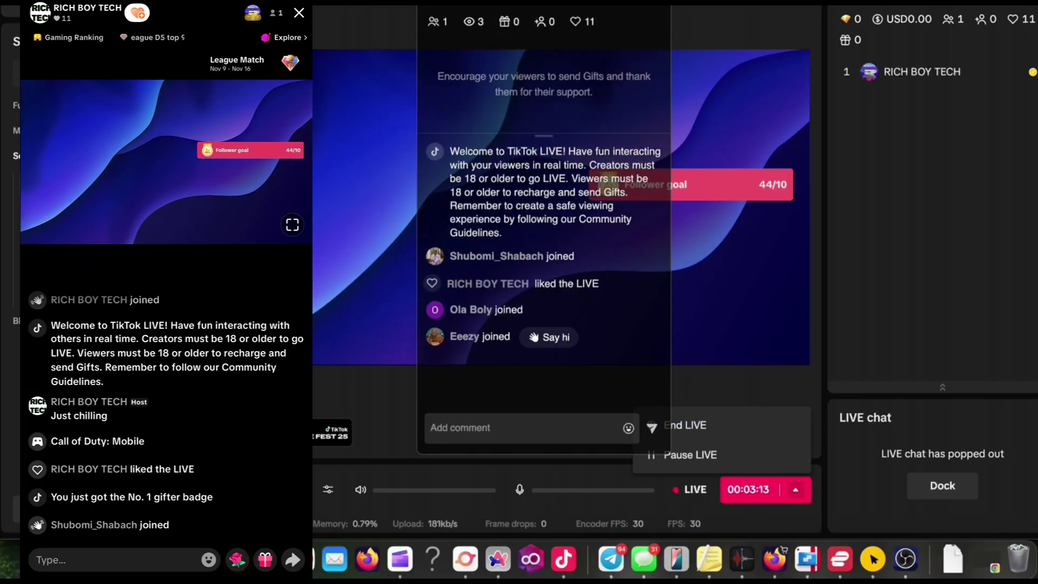
left_click(747, 496)
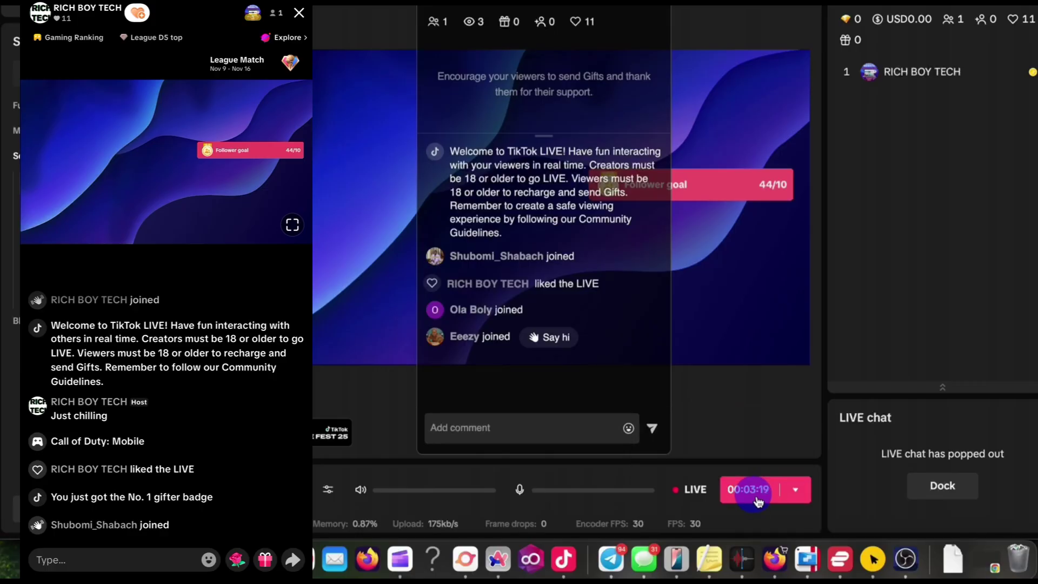
left_click(795, 489)
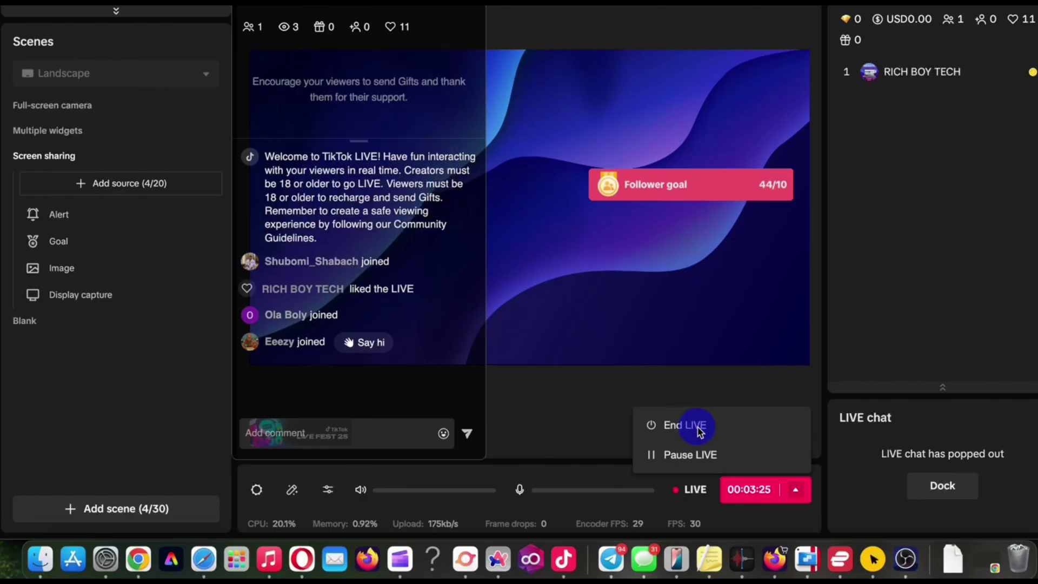
left_click(696, 426)
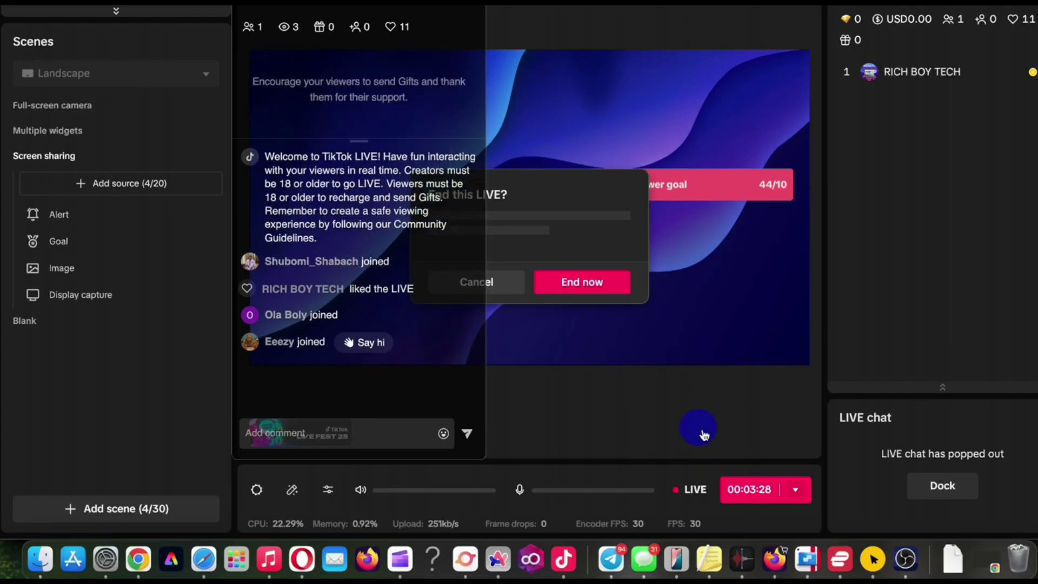
left_click(590, 306)
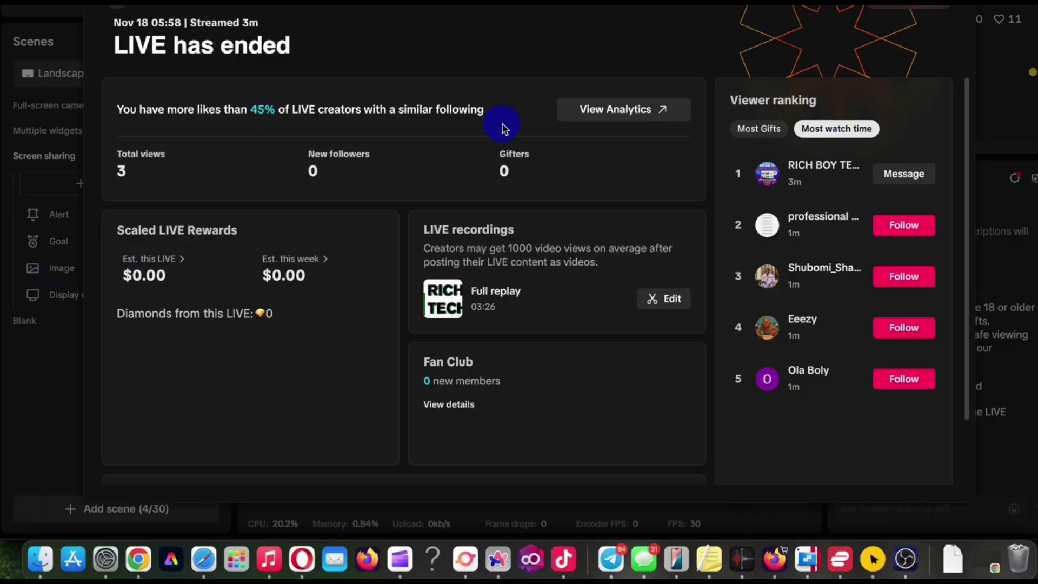
Step: Switch to the Rich Boy Tech blog homepage in Chrome
left_click(138, 560)
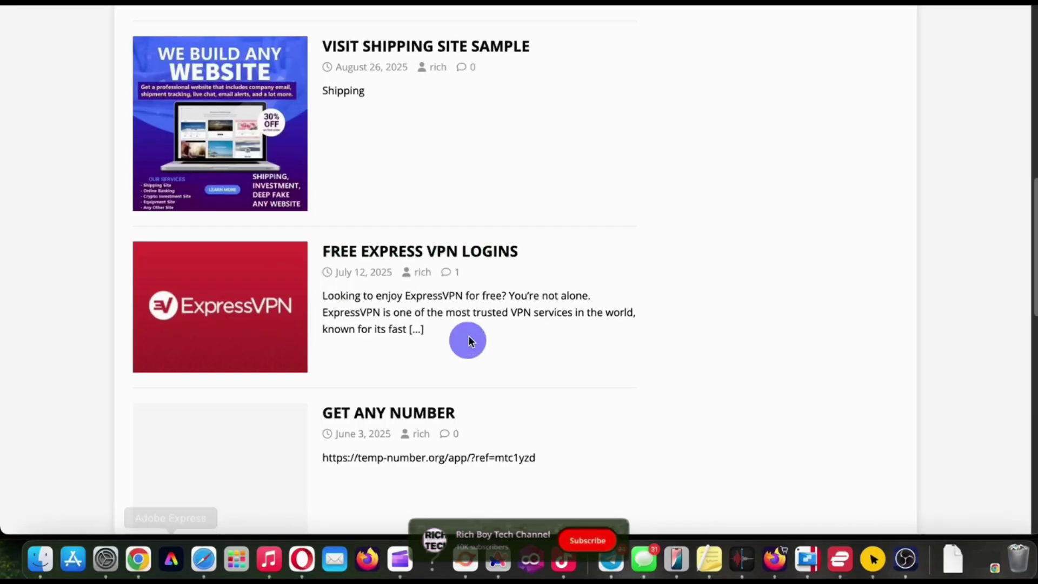
scroll(468, 347, "up", 10)
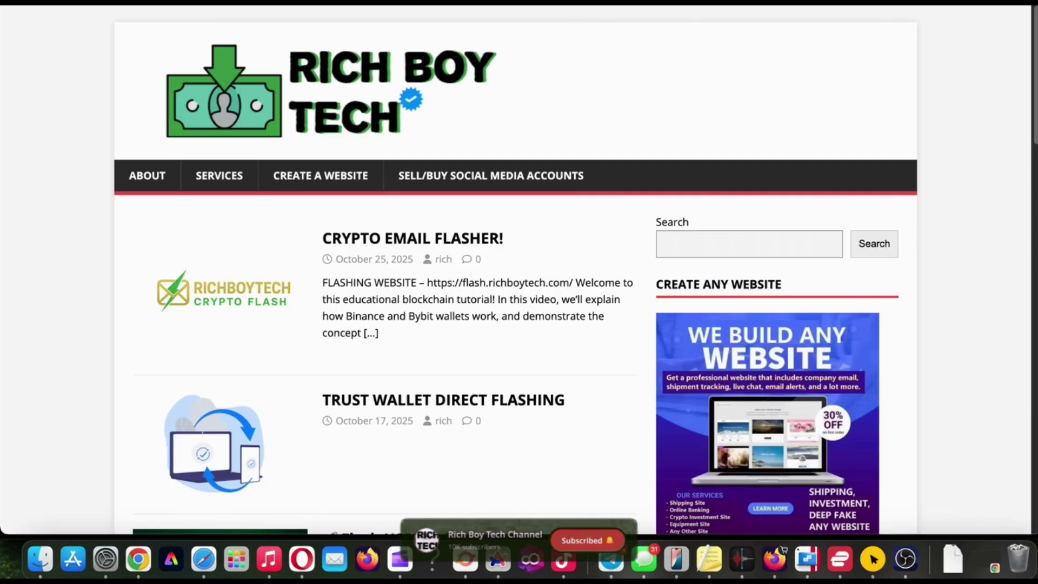